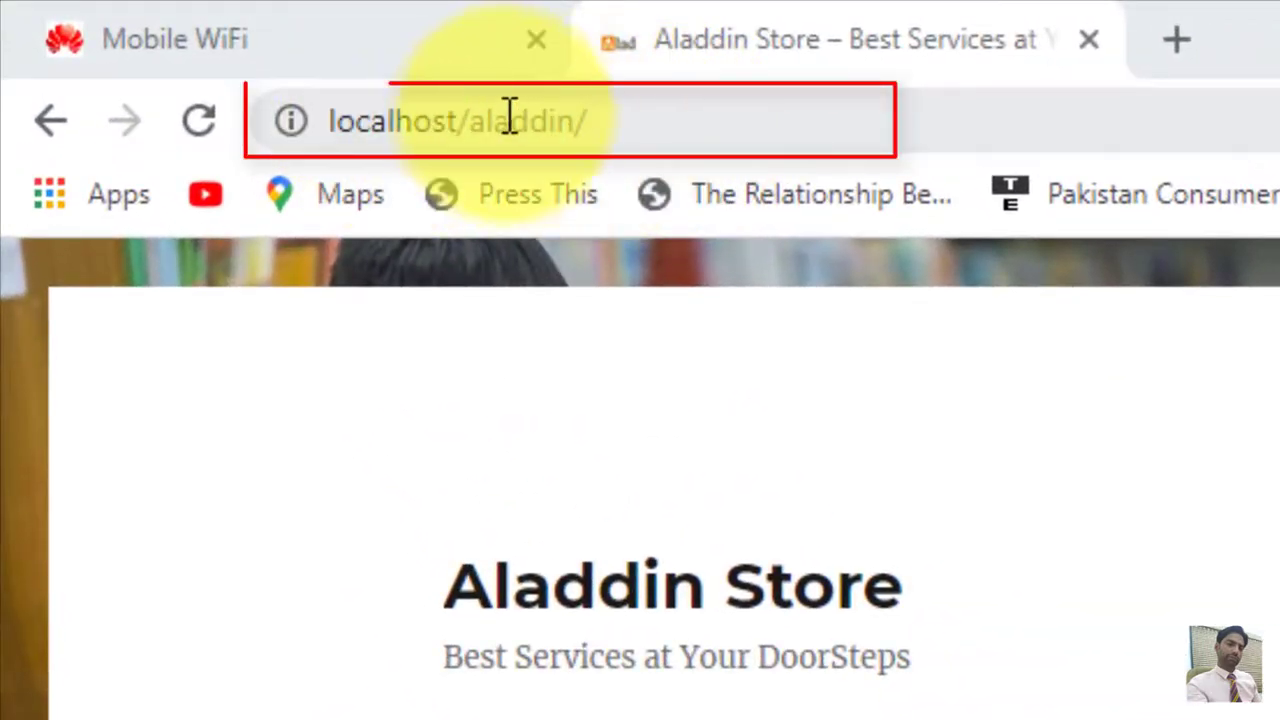
Open the WordPress admin login page of the localhost/aladdin site
click(619, 130)
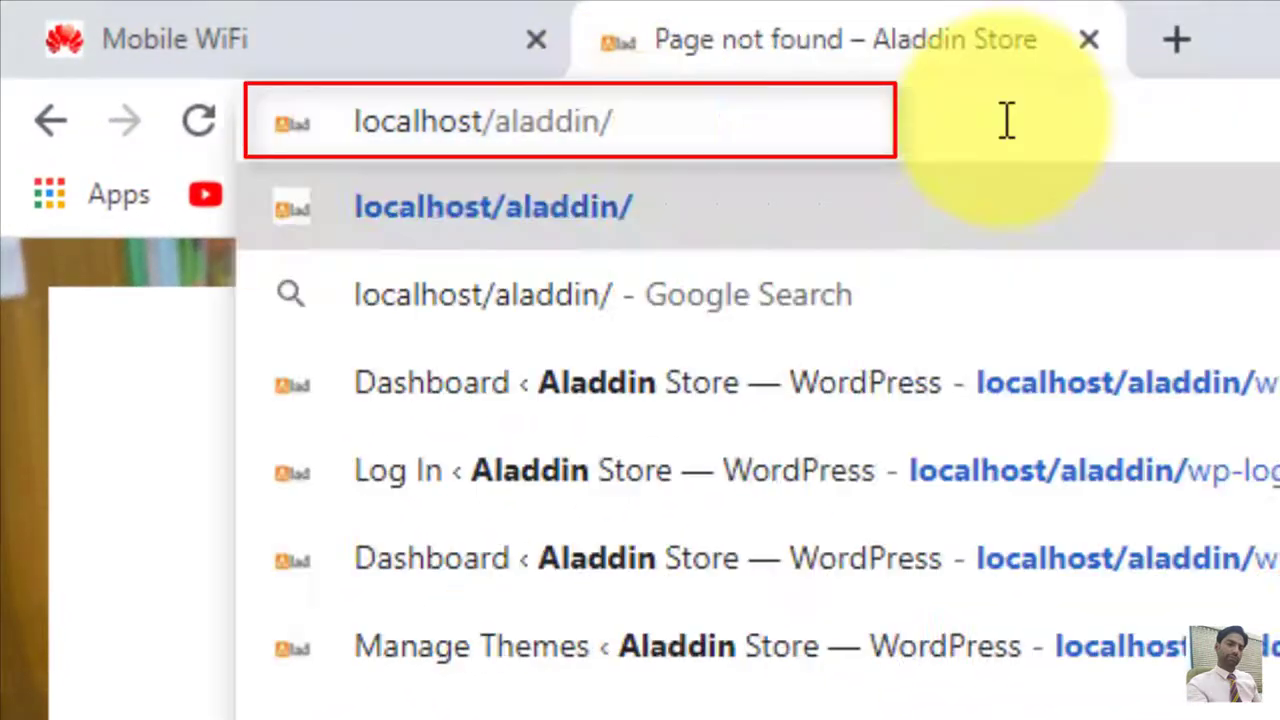
text(wp)
key(Return)
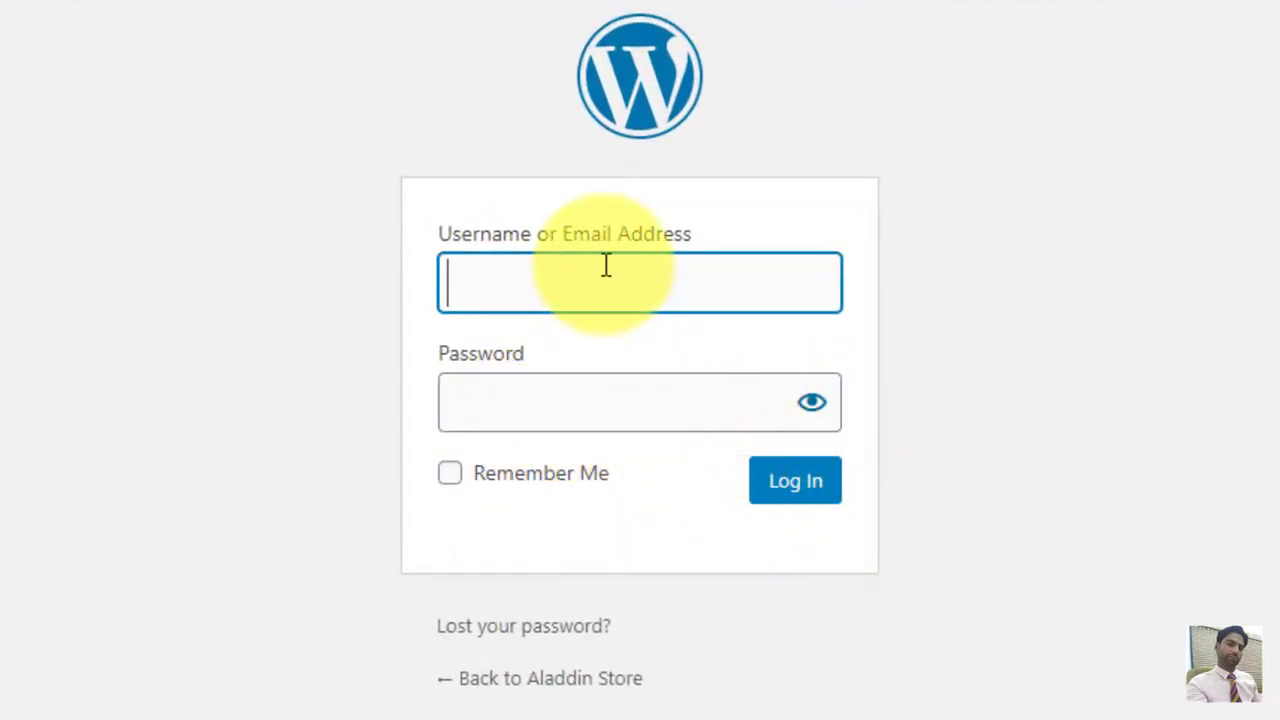
Log in to the WordPress dashboard with the username aladdin and the account password
text(aladdin)
key(Tab)
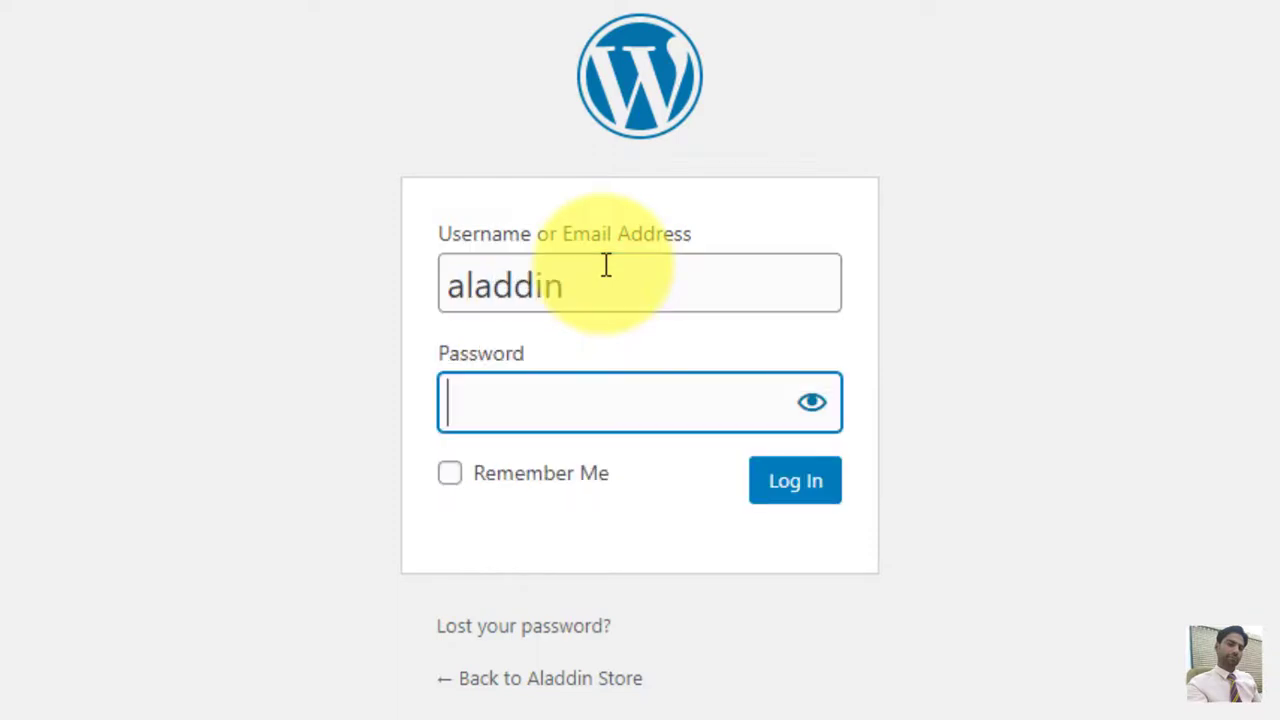
text(••••)
text(••••••)
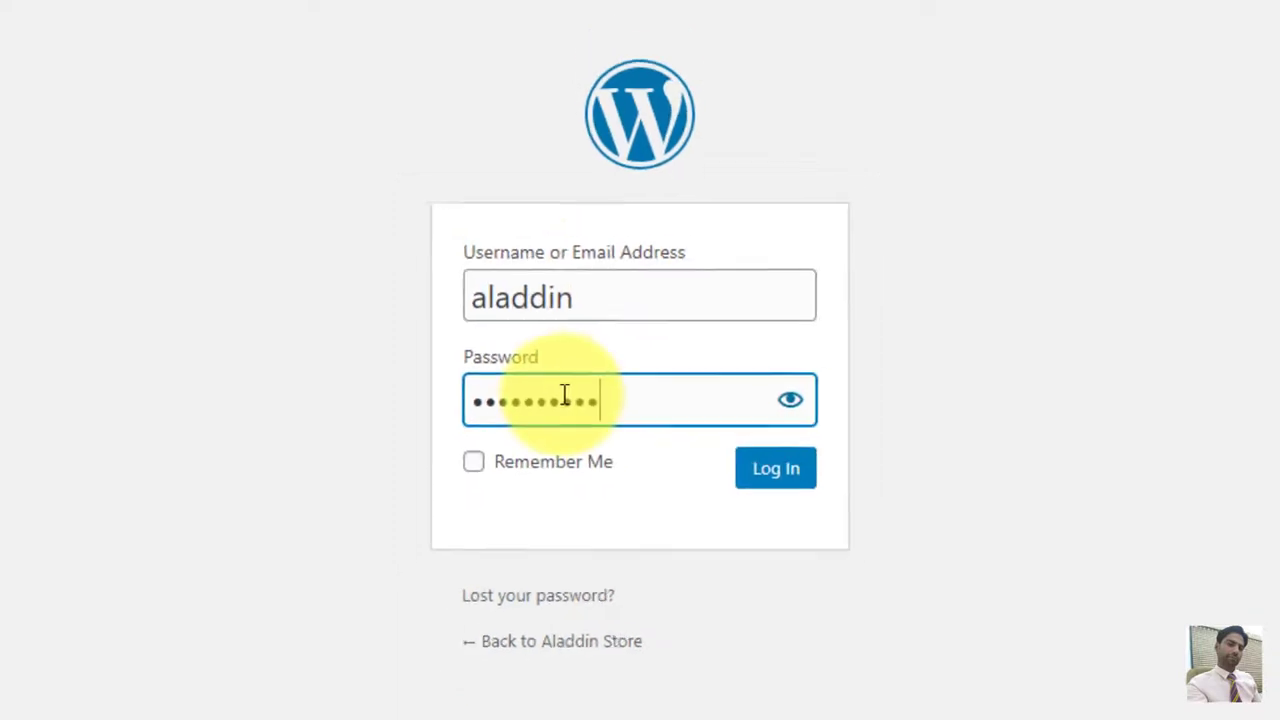
key(Return)
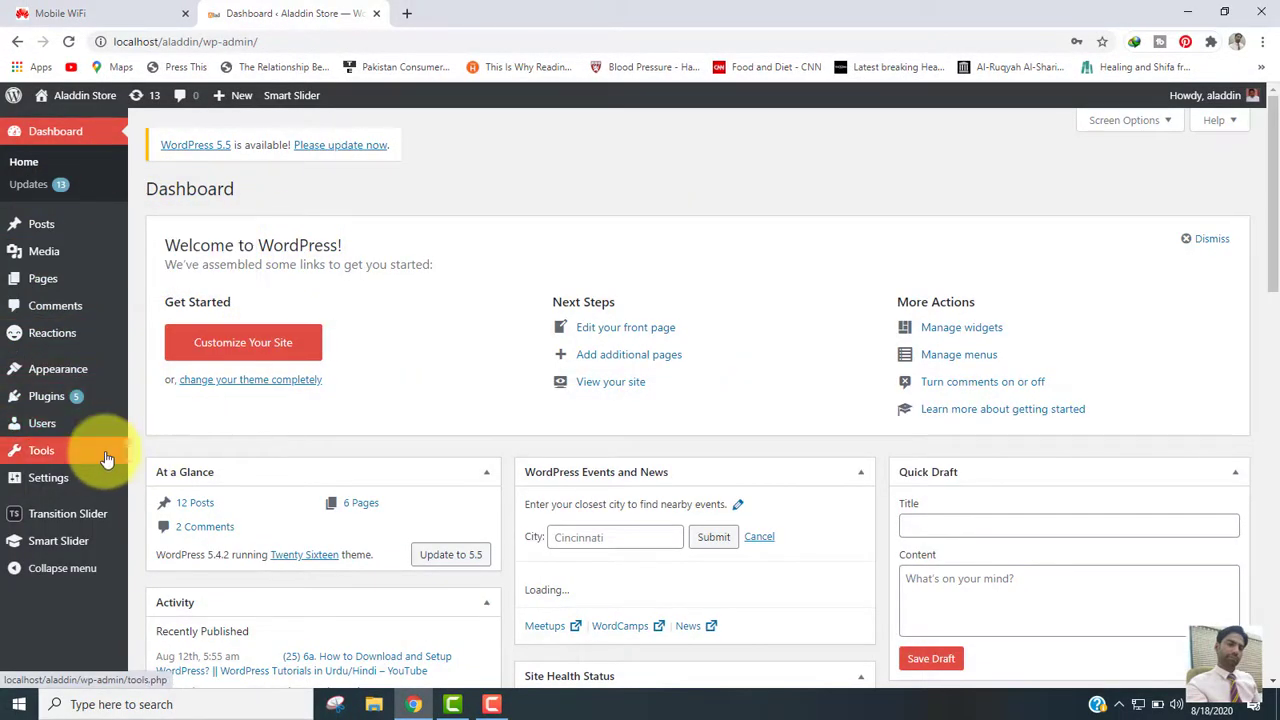
Log out of the WordPress dashboard and open the lost-password page
mouse_move(107, 458)
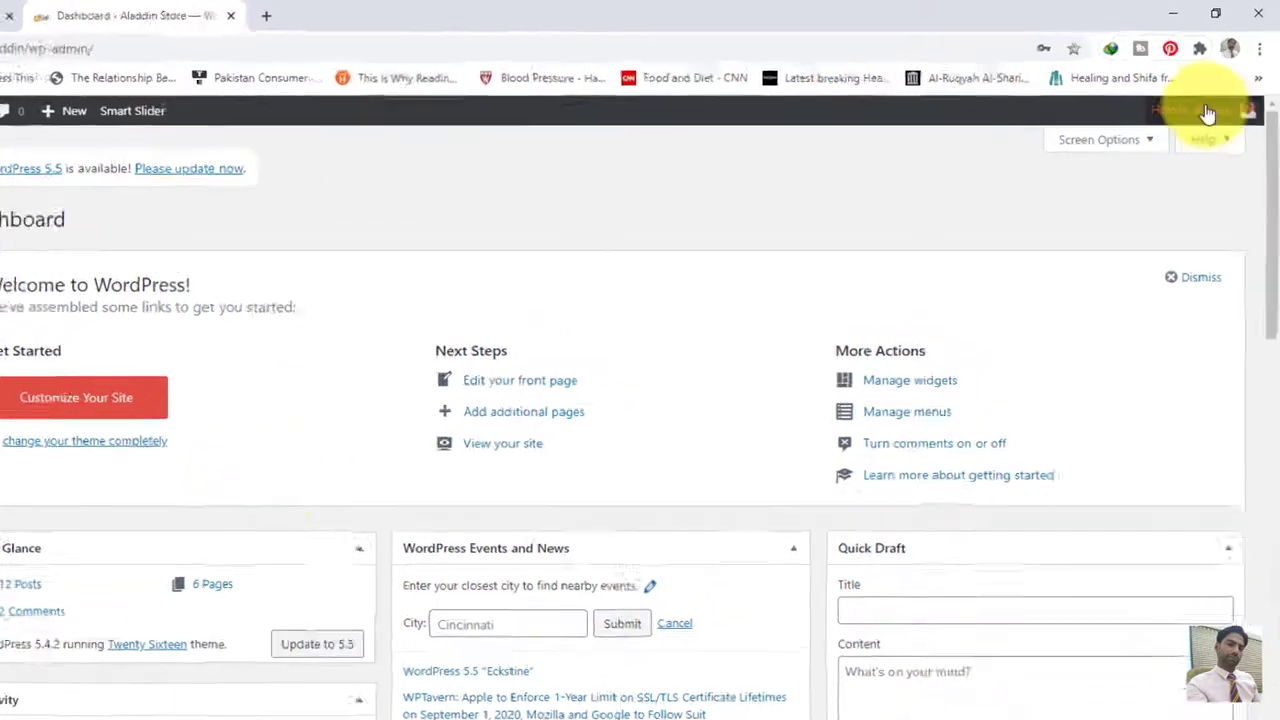
mouse_move(1208, 95)
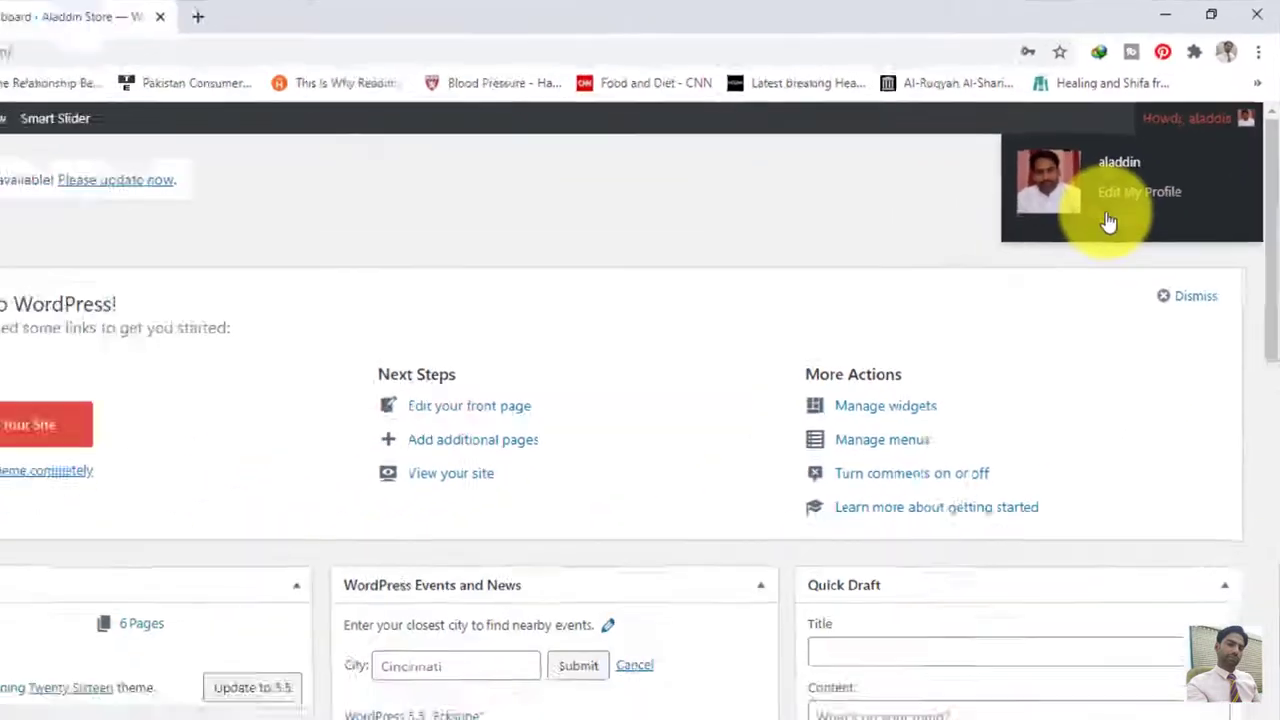
click(1108, 220)
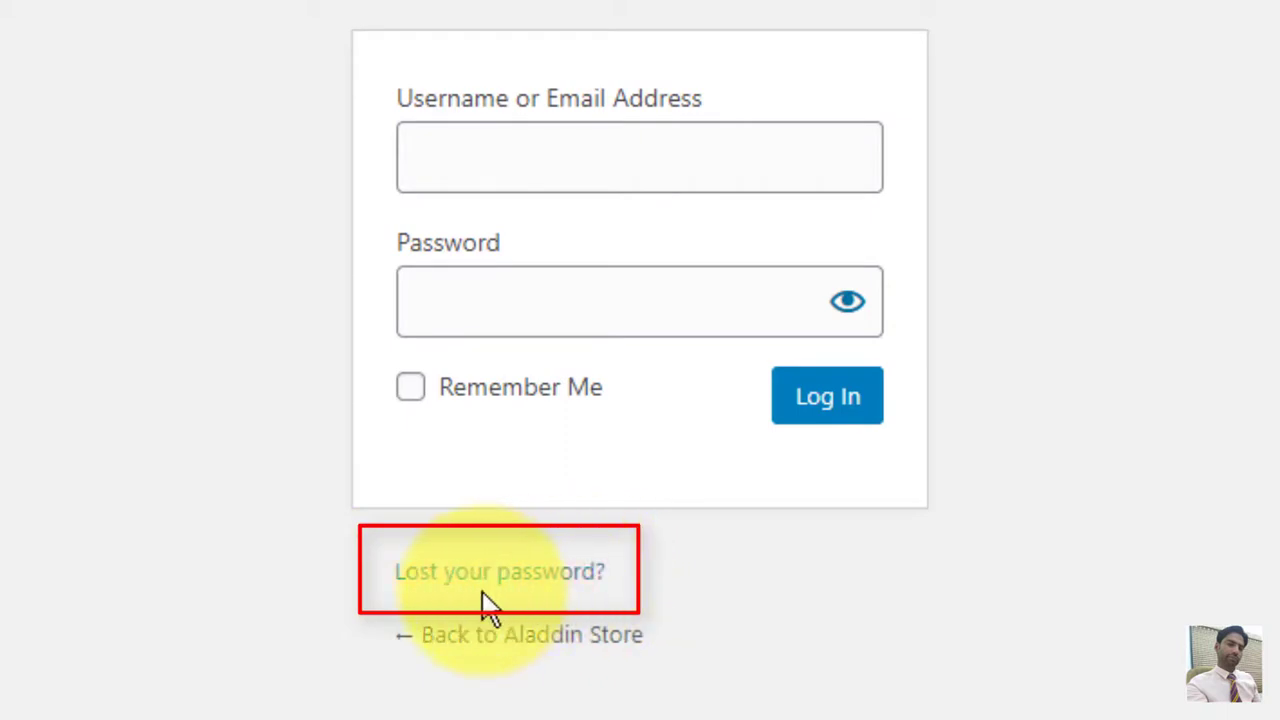
click(463, 578)
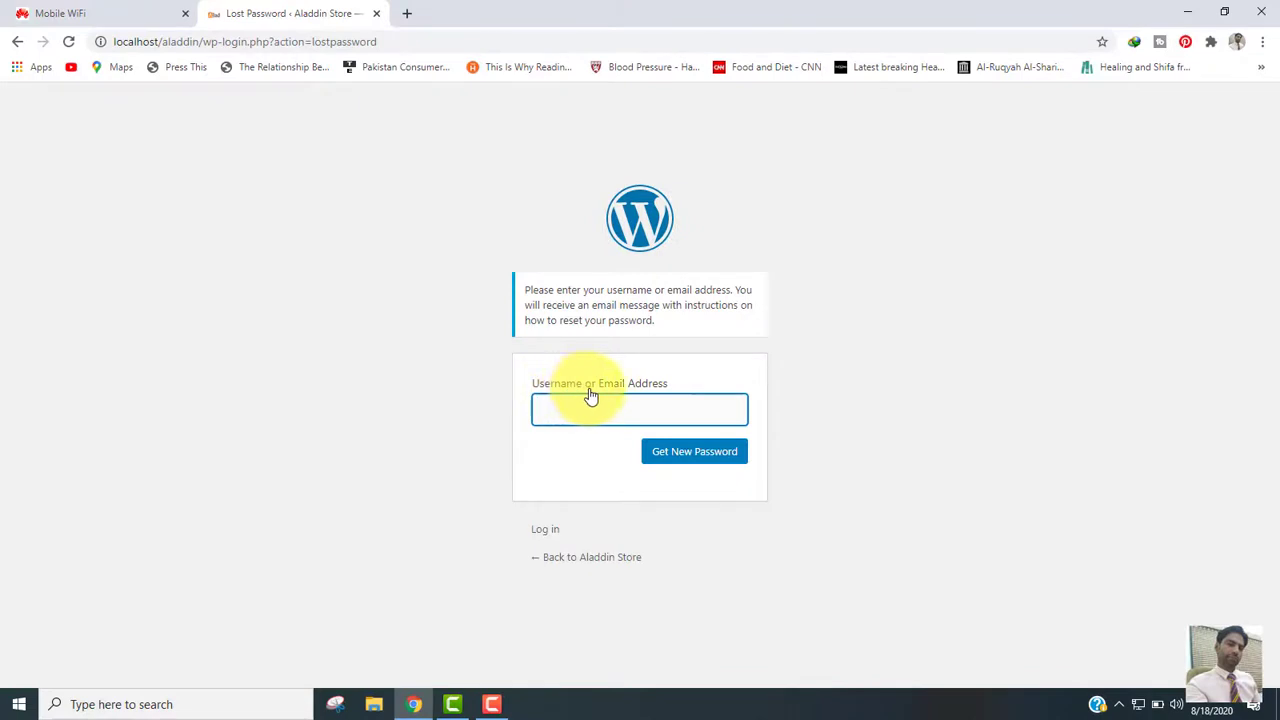
click(670, 386)
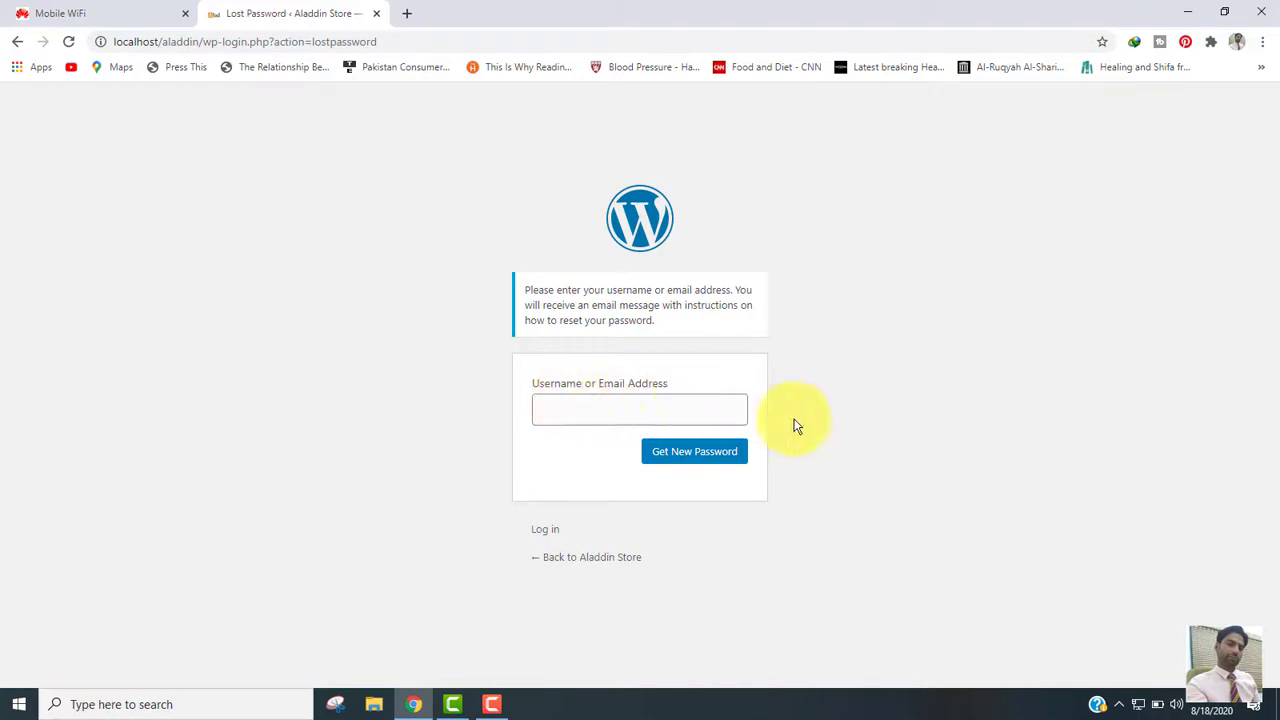
Open the Aladdin site folder inside WampServer's www directory in File Explorer
click(1119, 704)
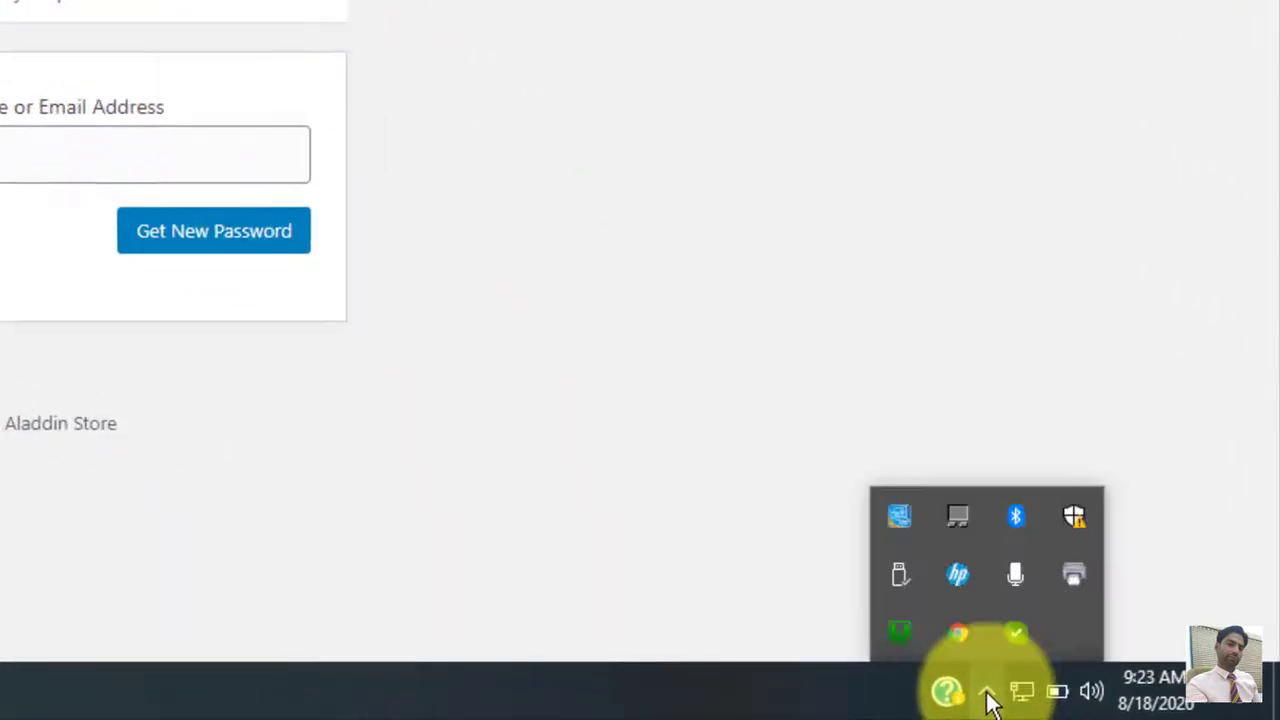
click(900, 628)
key(Up)
key(Return)
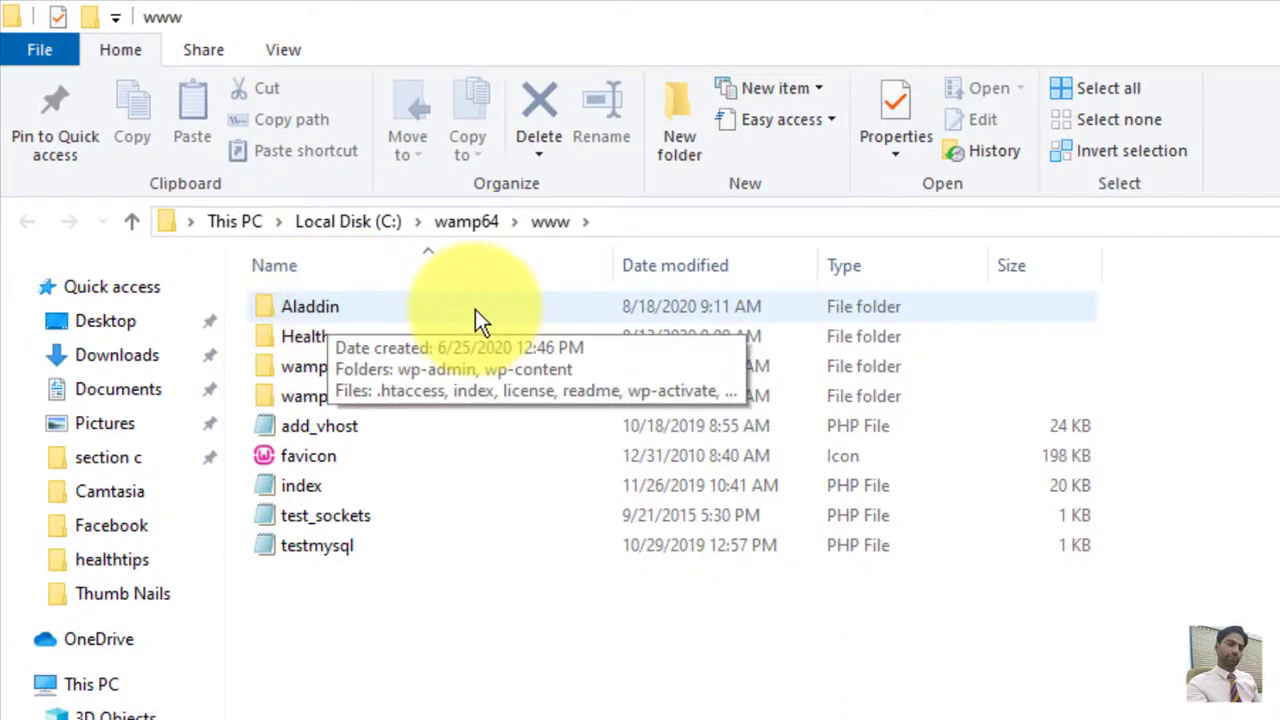
double_click(305, 307)
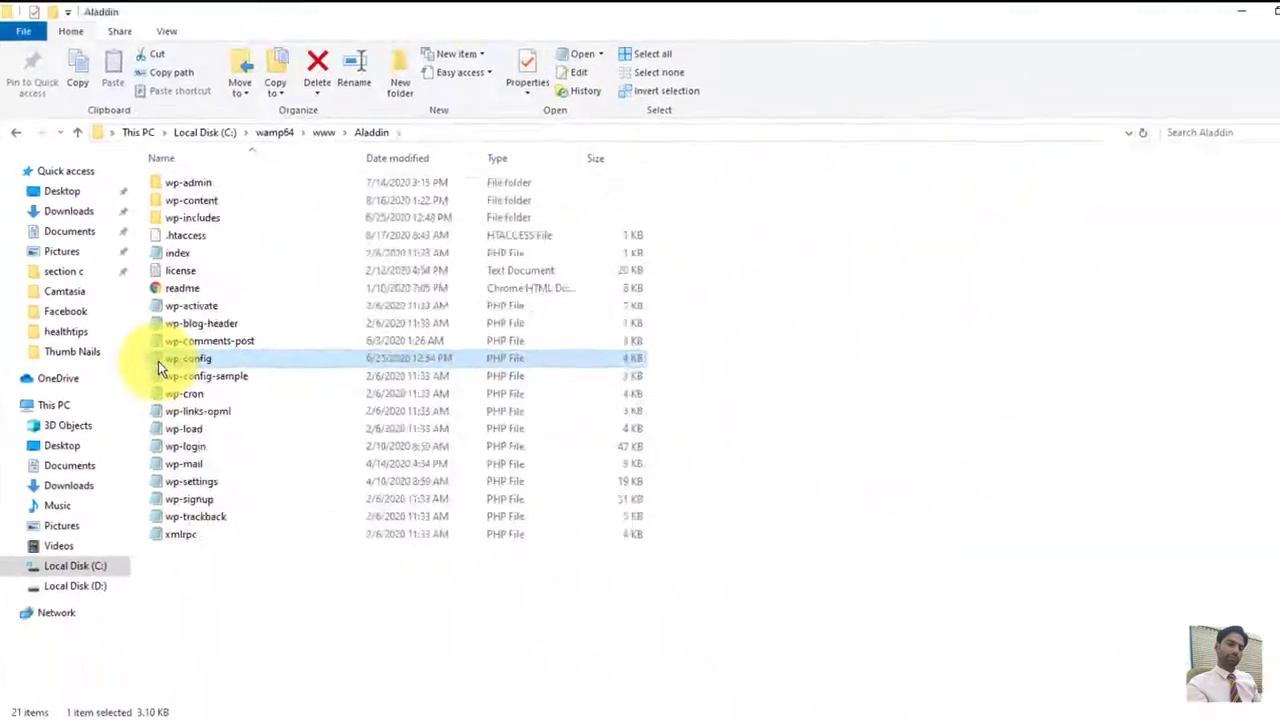
Open the wp-config file in Notepad, check the site's database name, and close the file
double_click(295, 452)
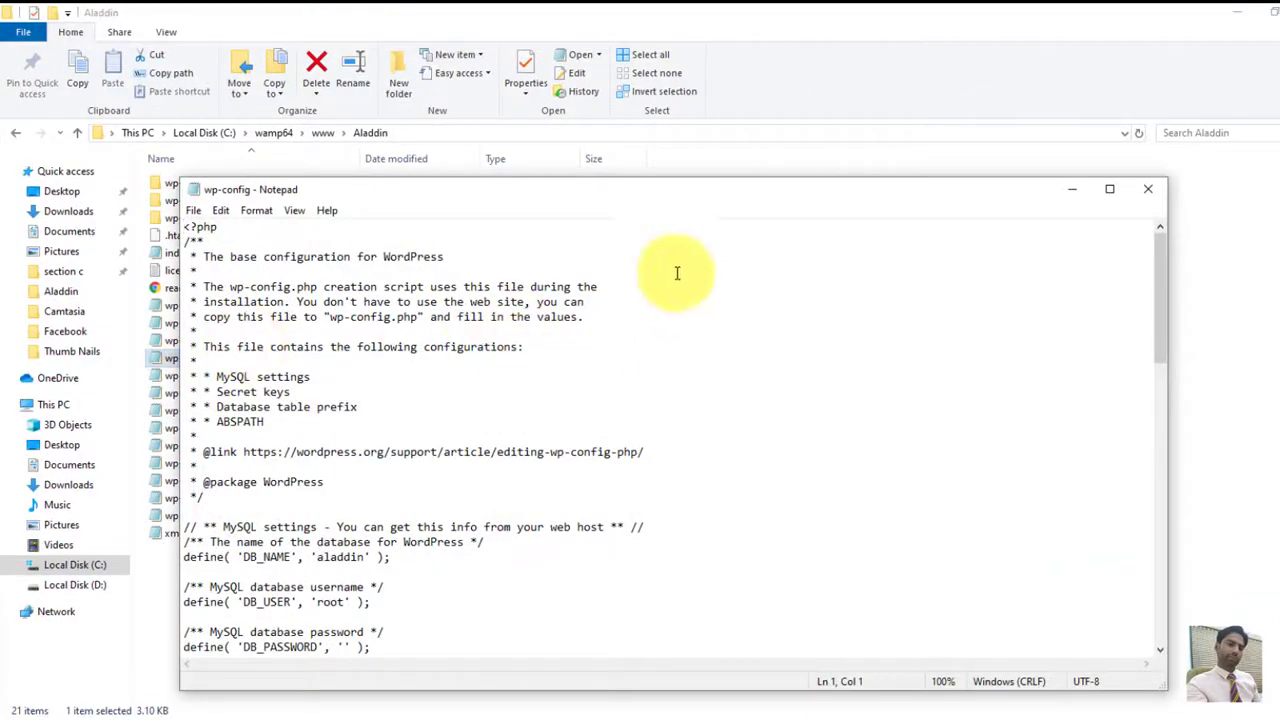
drag(673, 200, 651, 100)
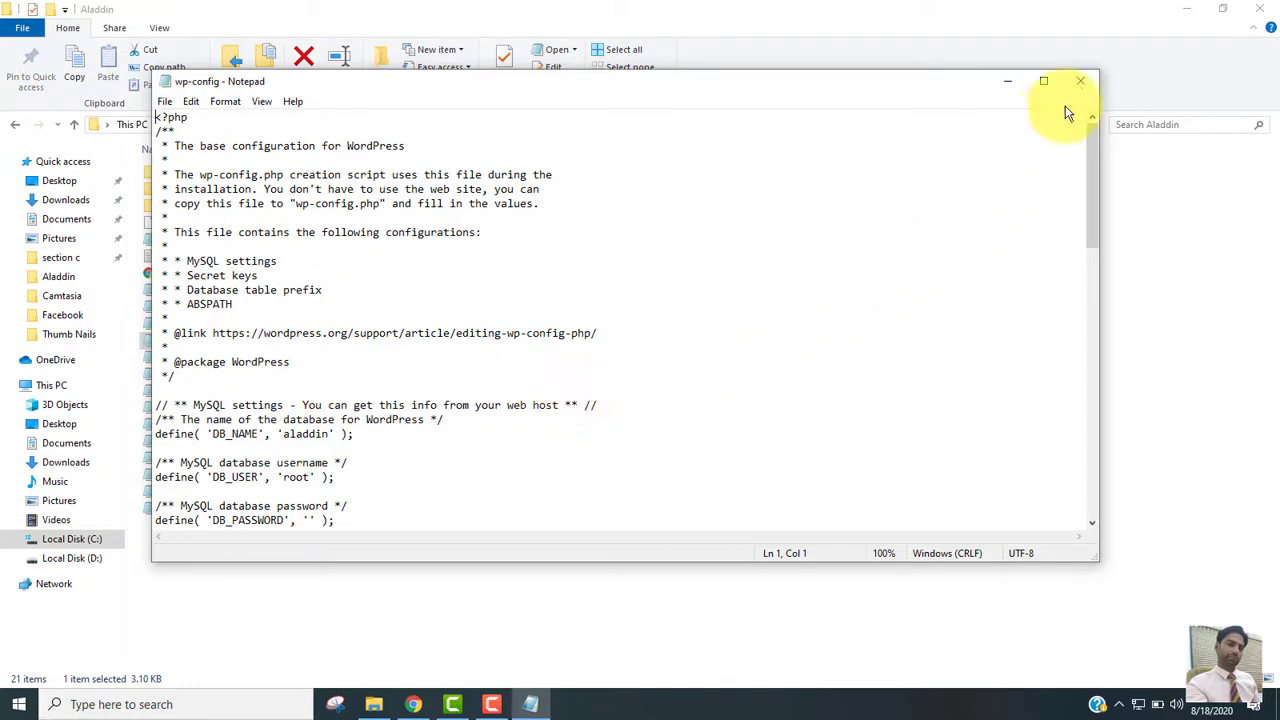
click(1083, 81)
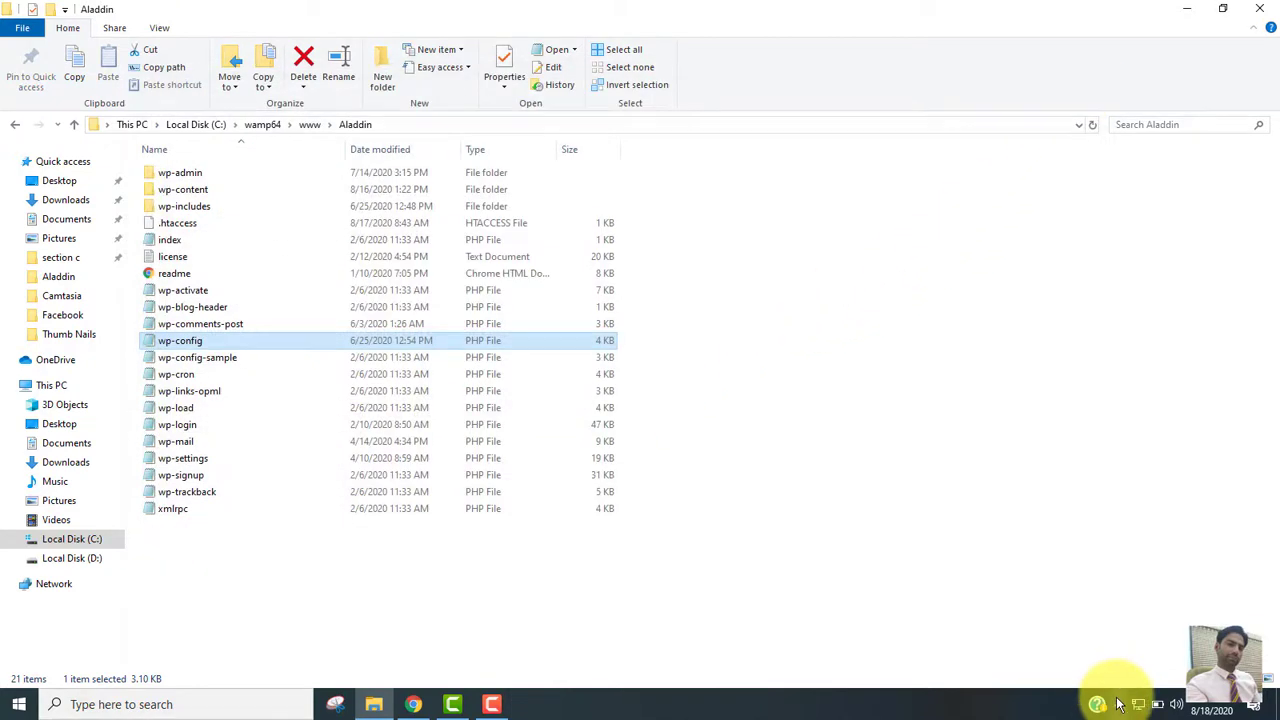
Launch phpMyAdmin in the browser from WampServer
click(1118, 704)
click(1067, 668)
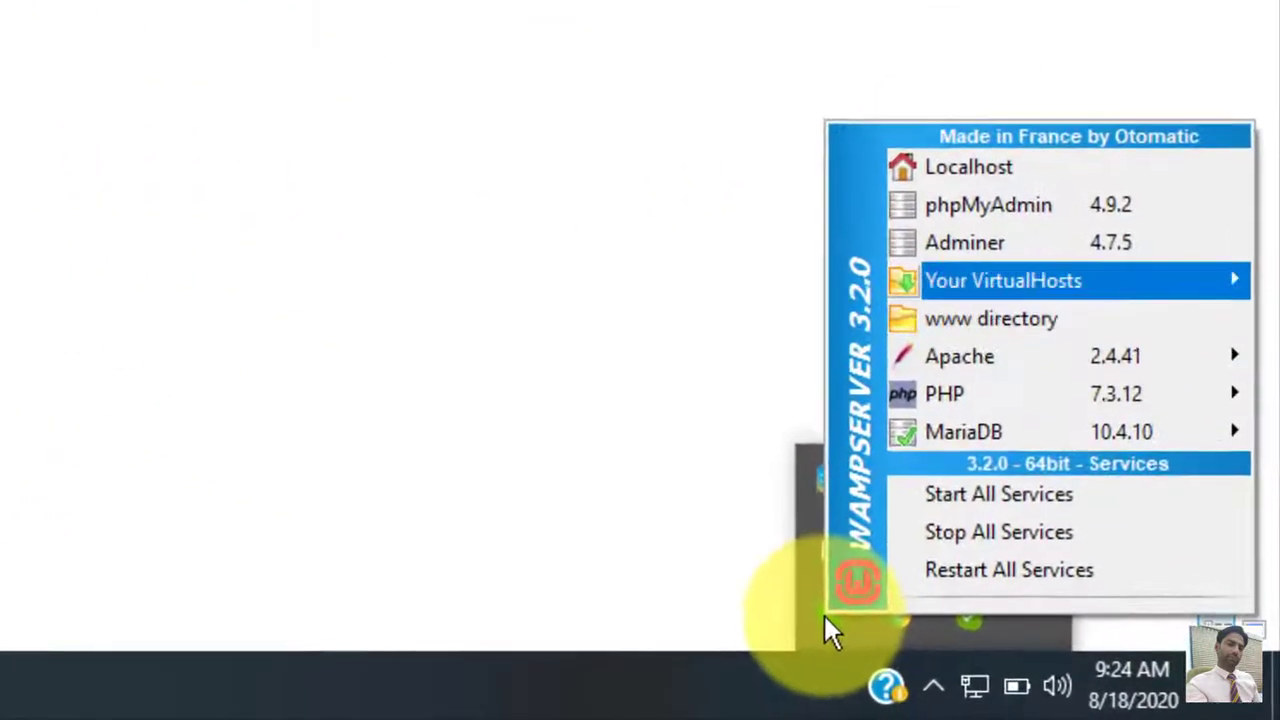
key(Up)
key(Up)
key(Down)
key(Up)
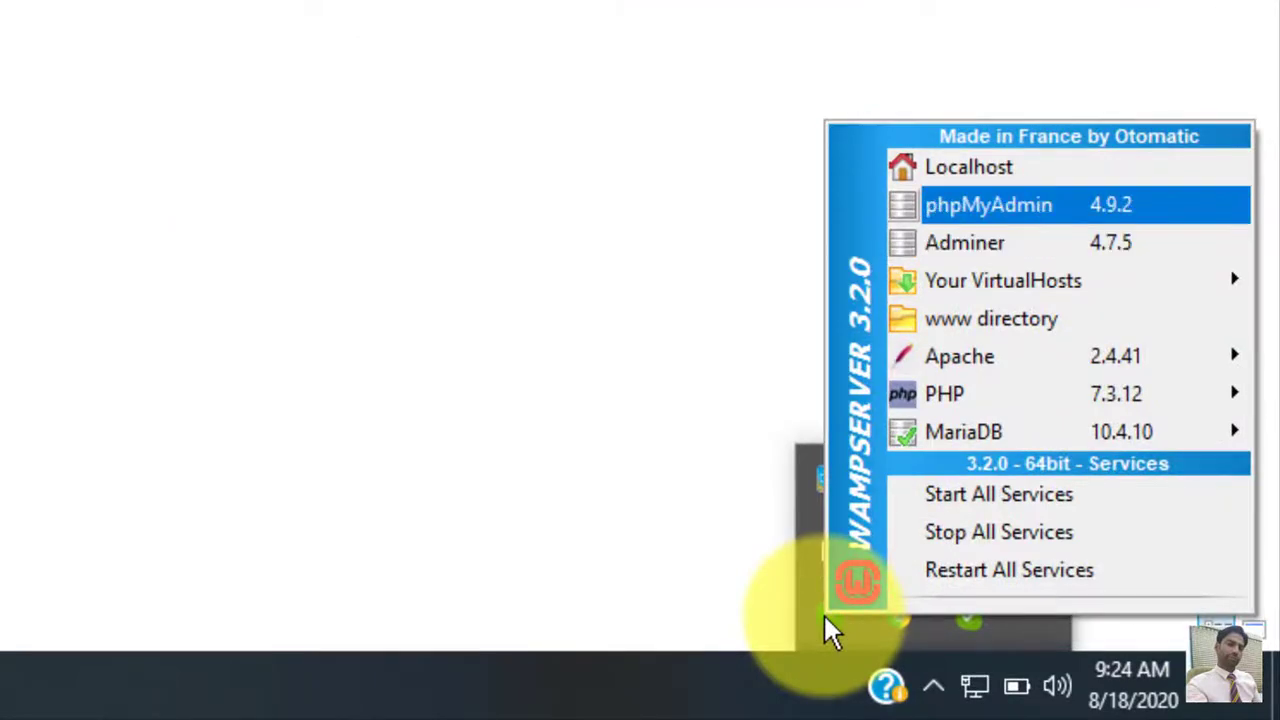
key(Return)
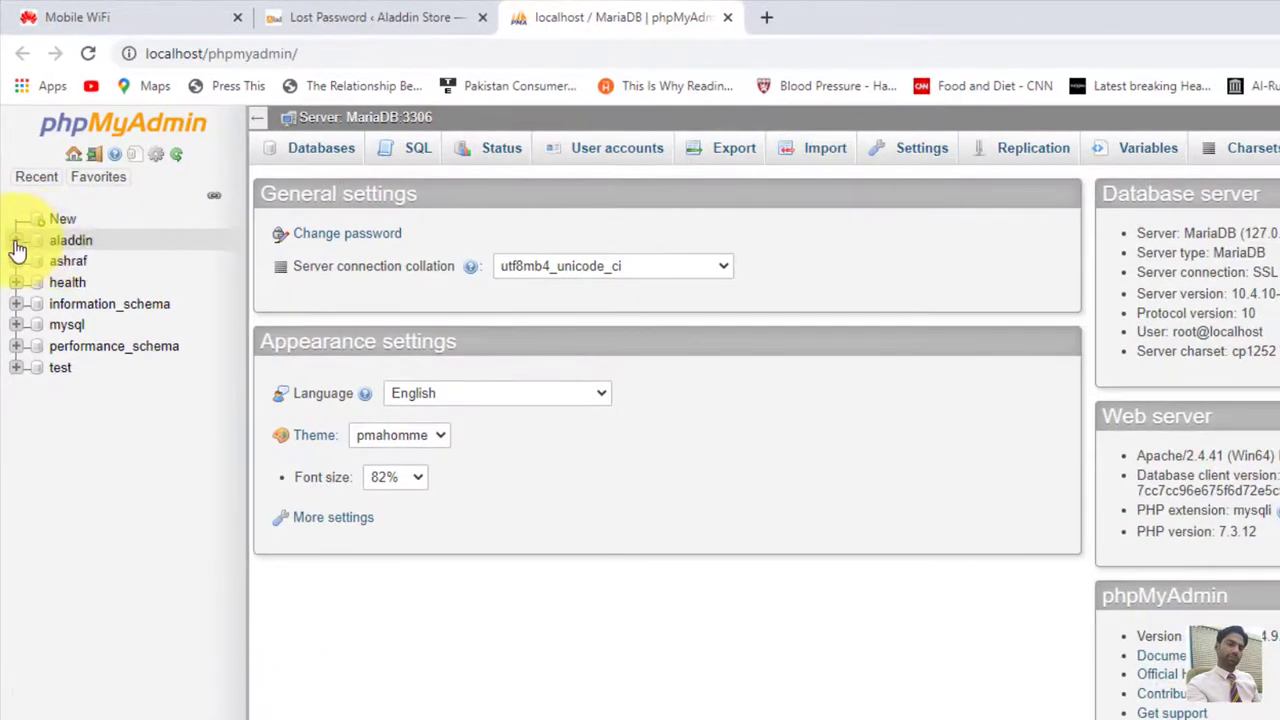
Open the record with ID 1 for editing in the aladdin database's wp_users table
click(16, 242)
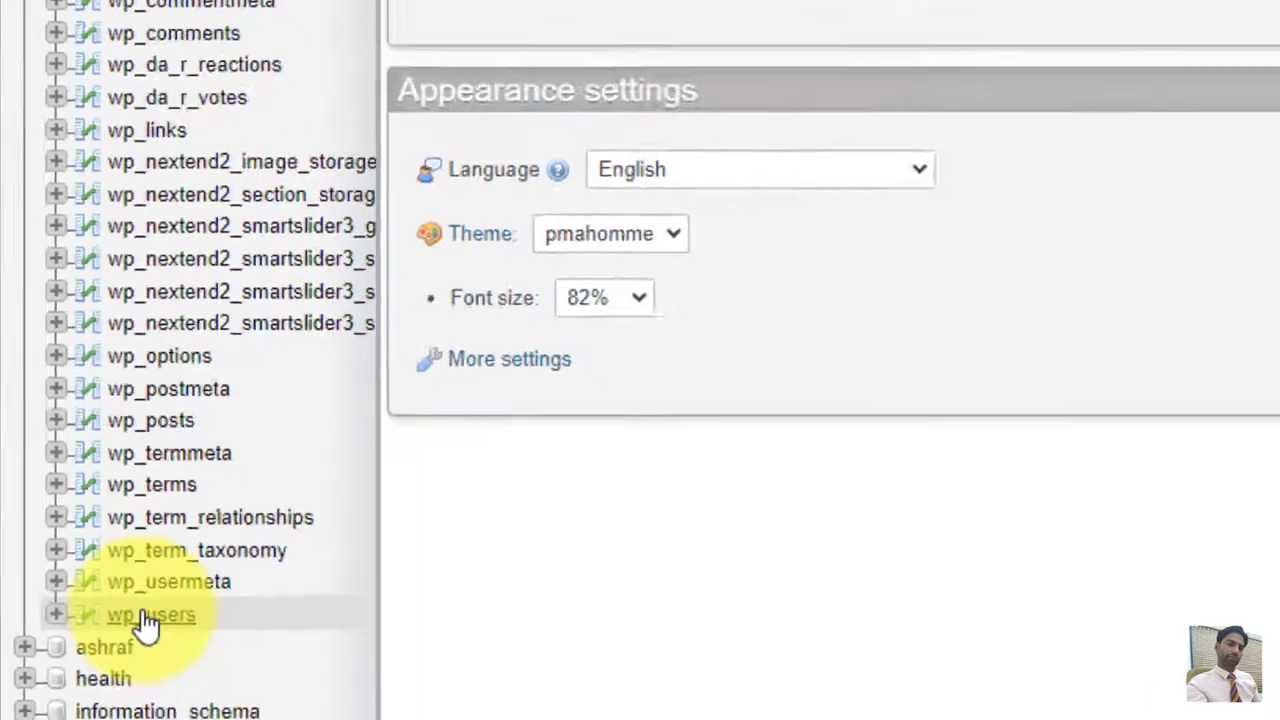
click(222, 645)
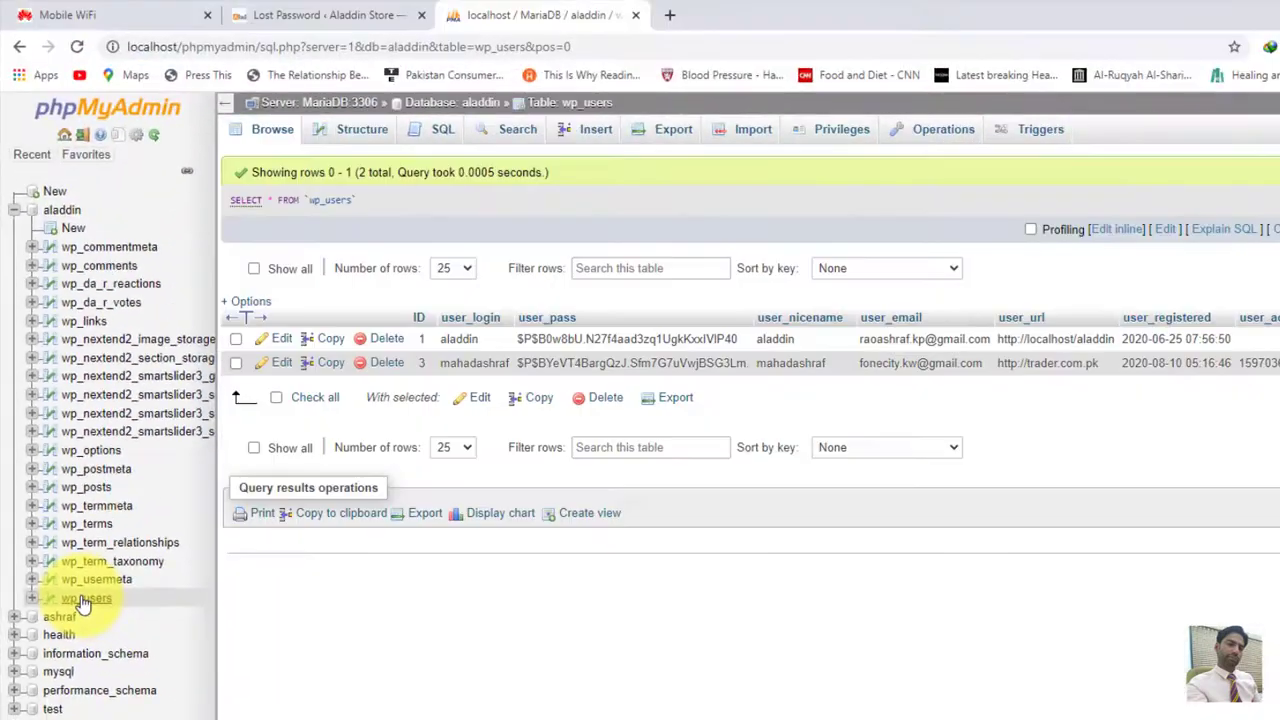
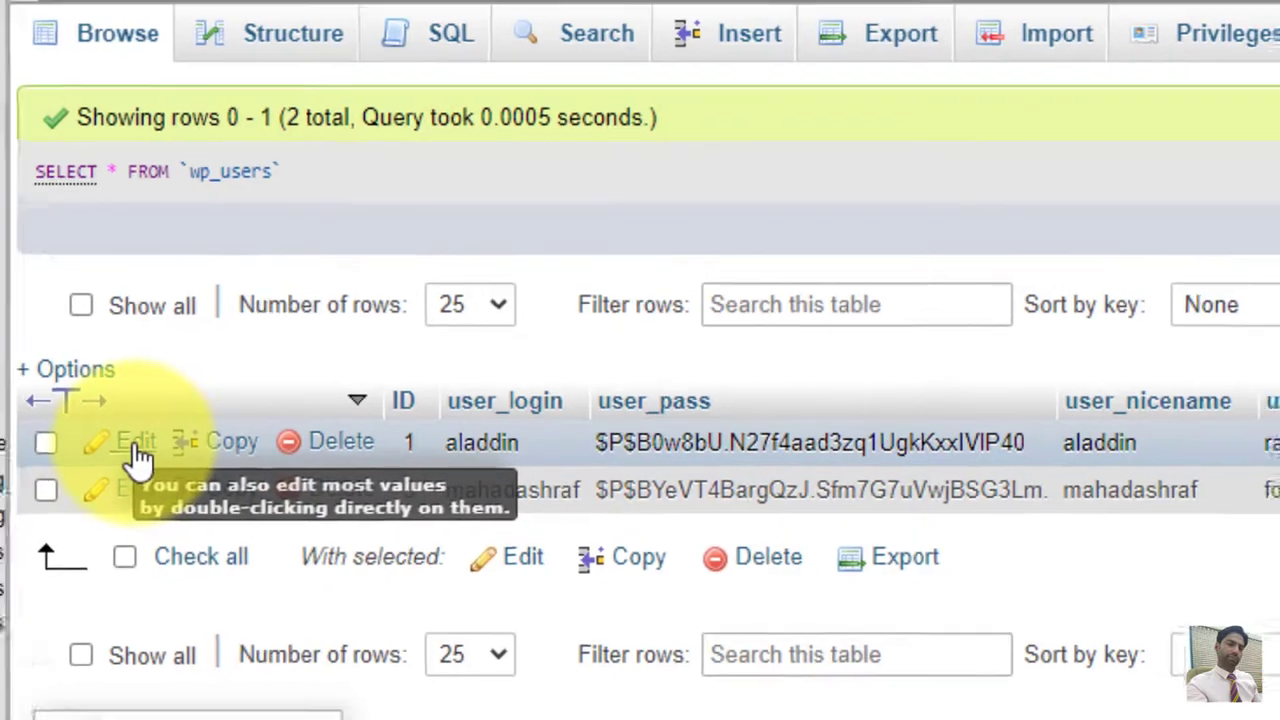
click(122, 456)
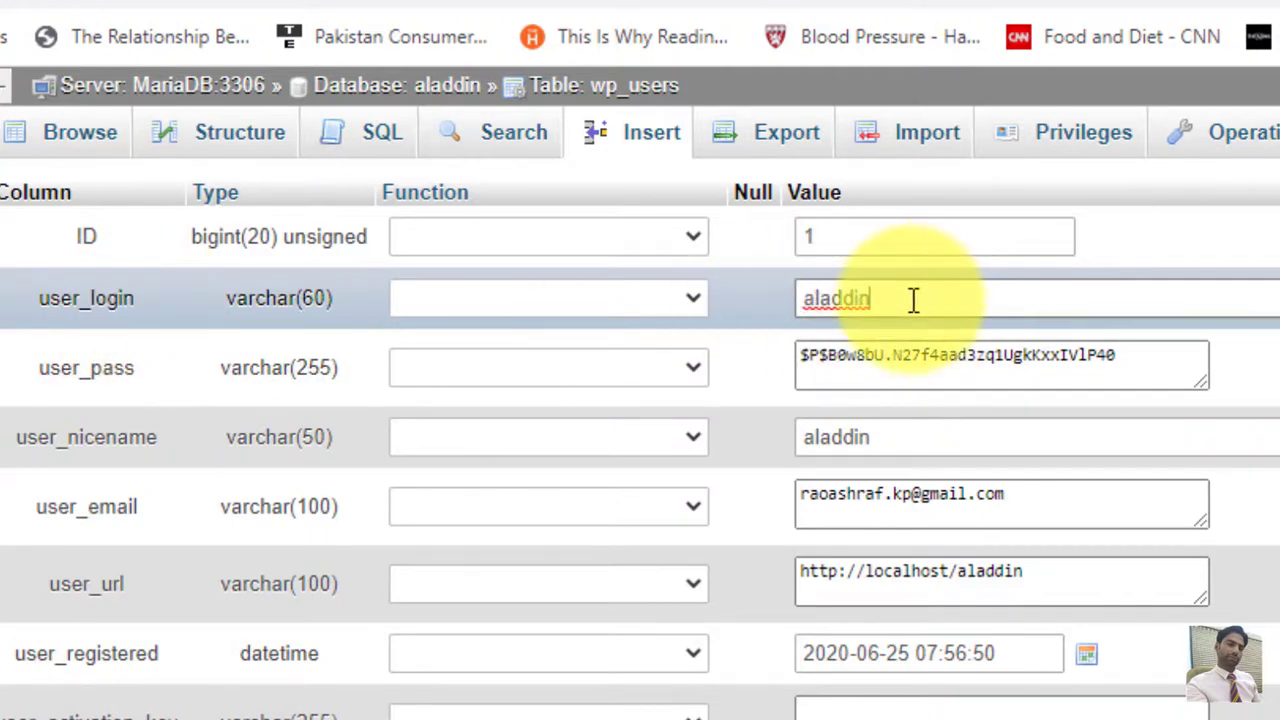
key(BackSpace)
key(BackSpace)
key(BackSpace)
key(BackSpace)
key(BackSpace)
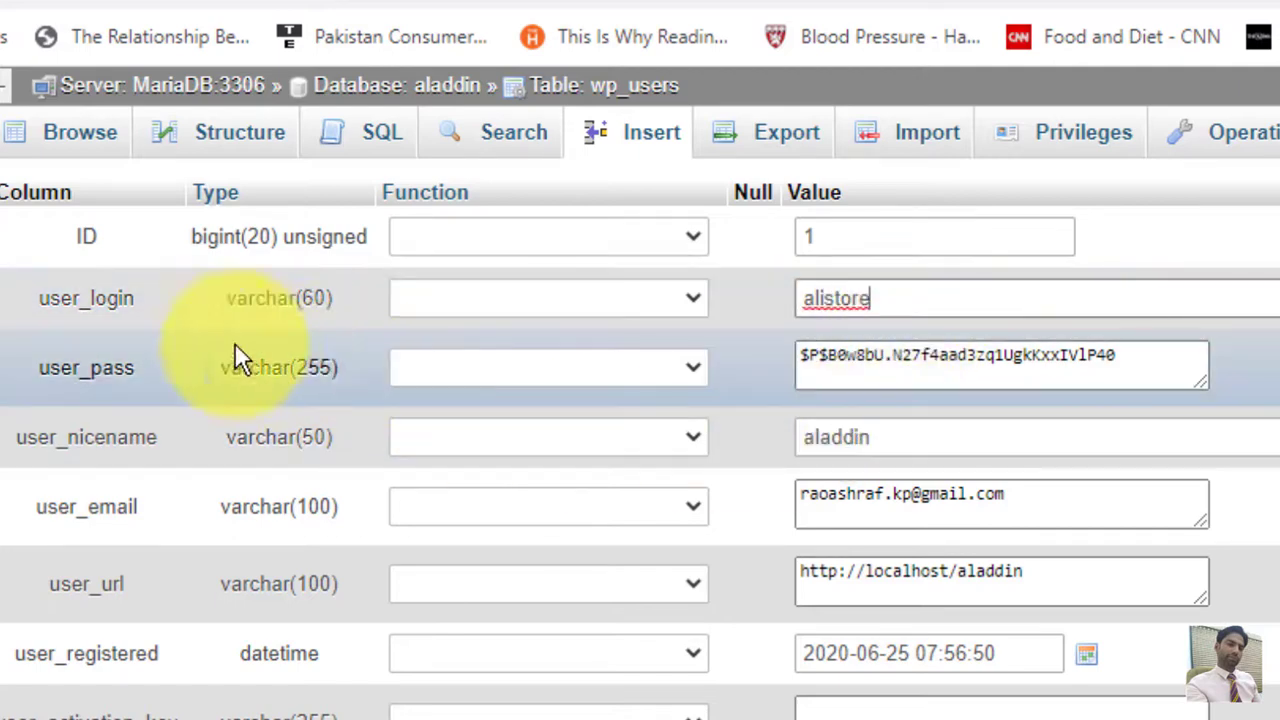
Enter a new password in user_pass with the MD5 function and save the record
click(1139, 360)
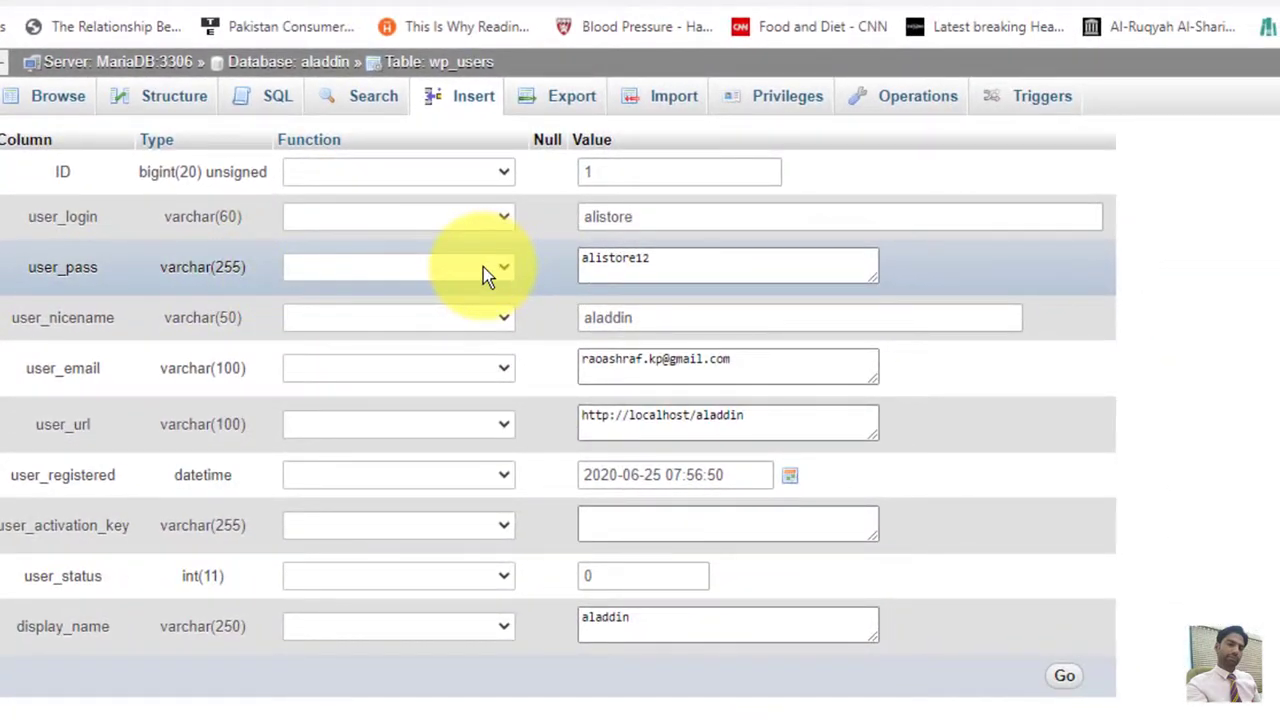
click(483, 267)
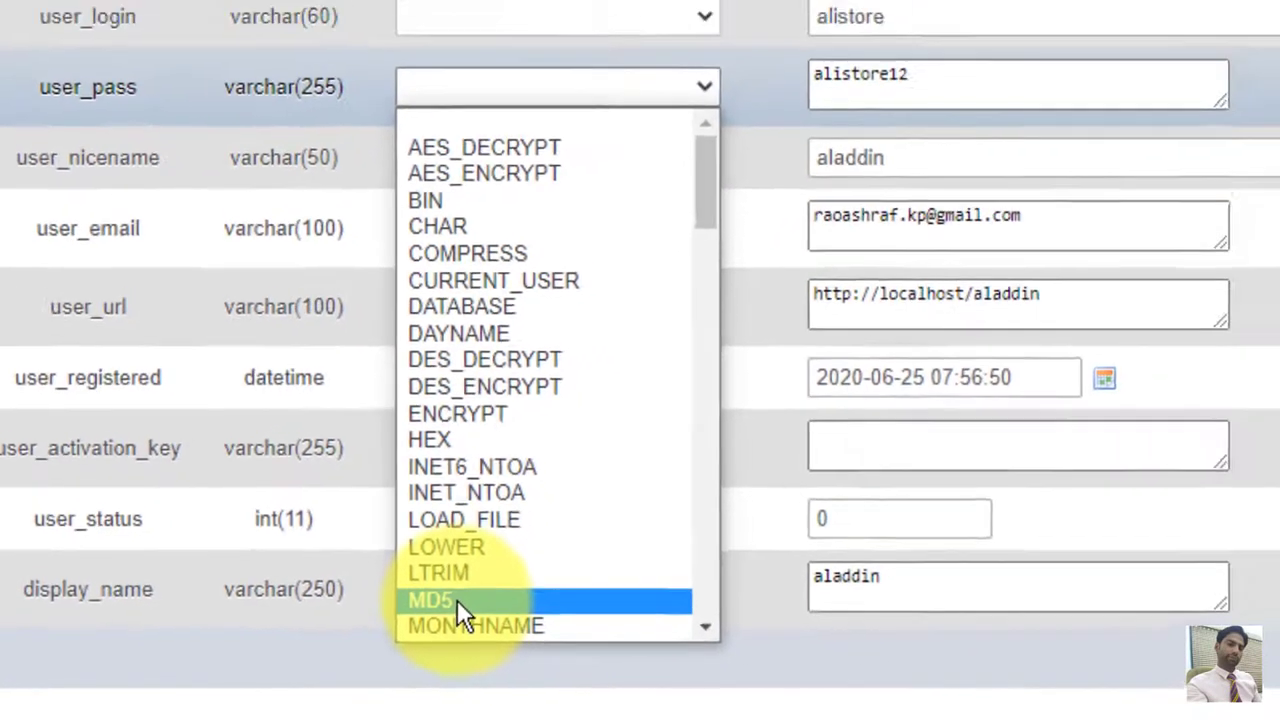
click(522, 583)
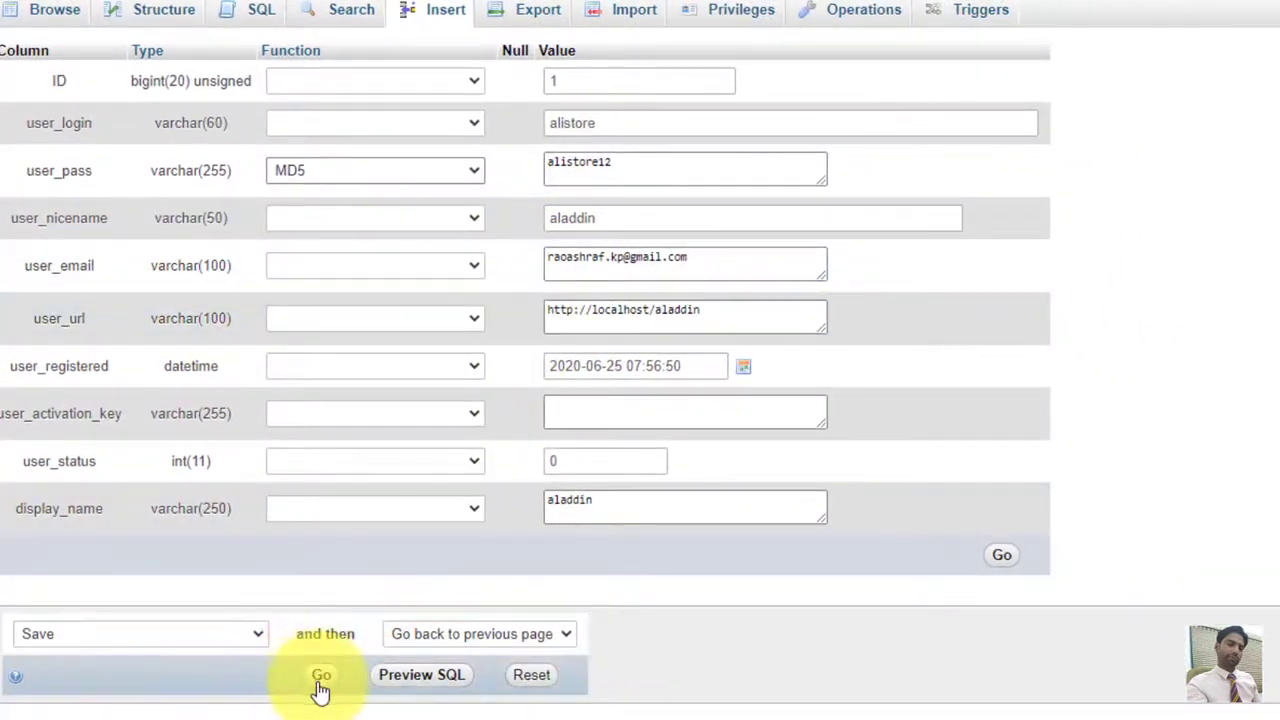
click(321, 684)
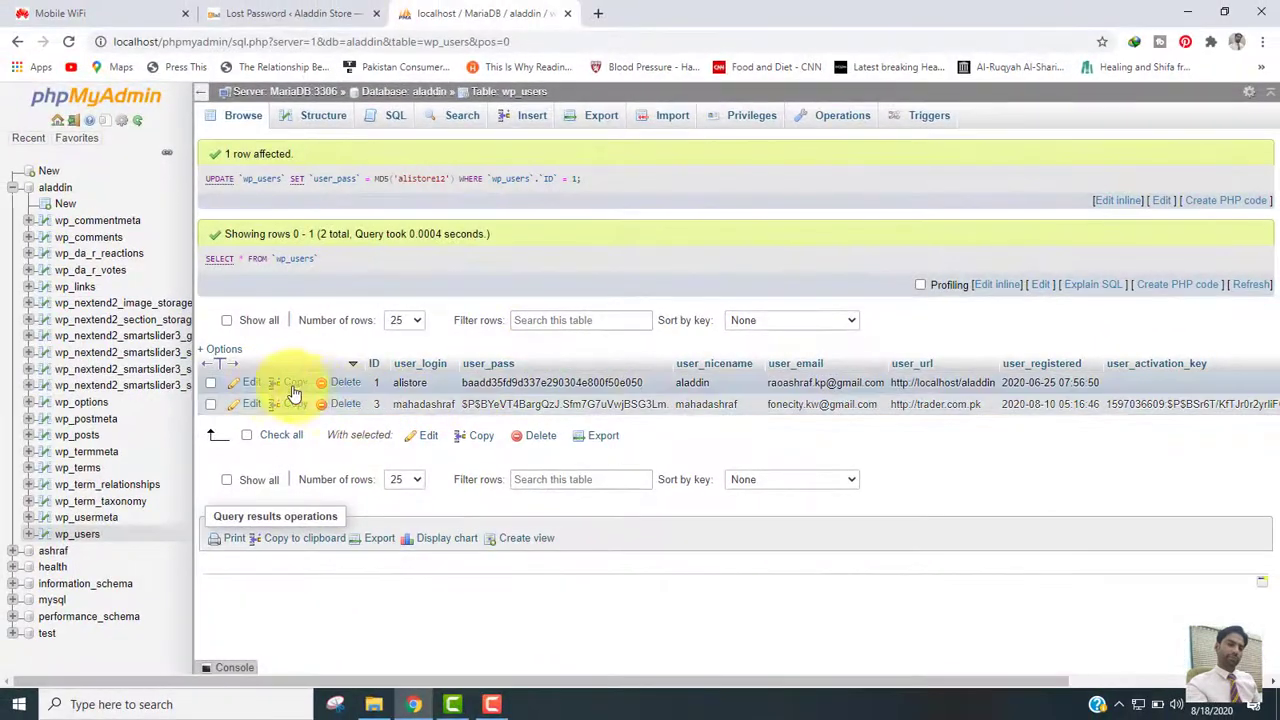
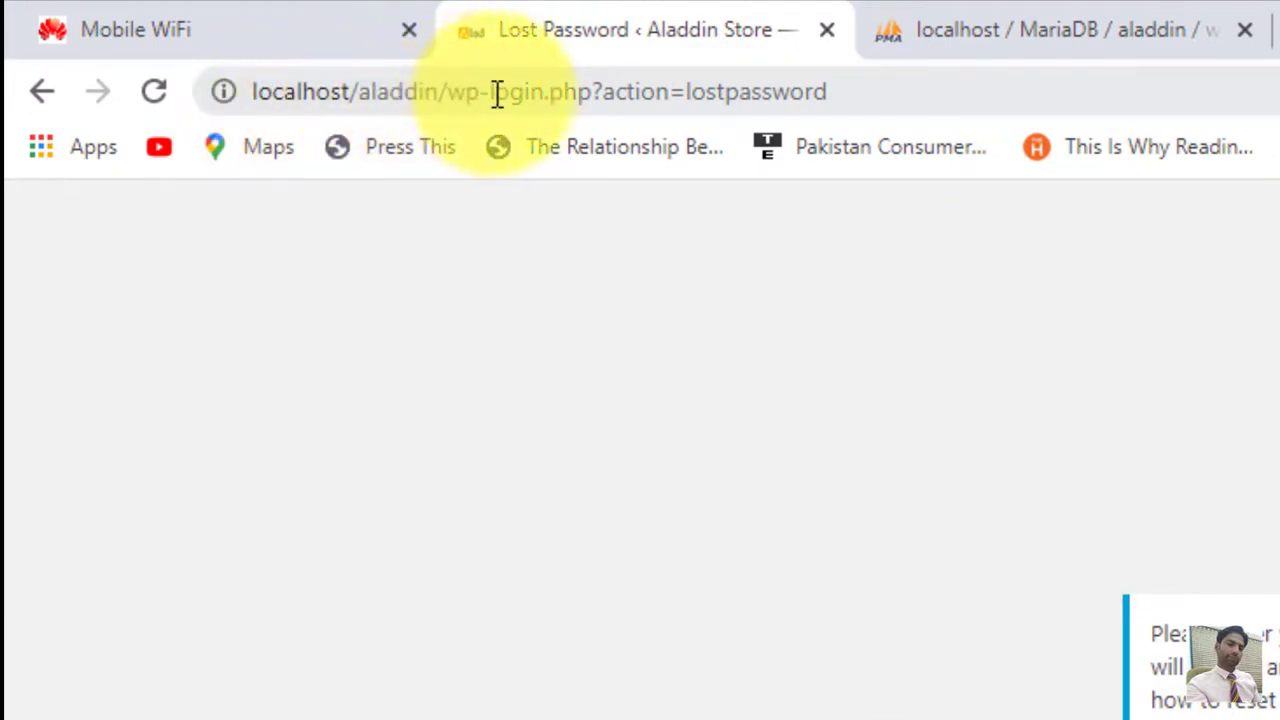
Switch from the lost-password address to the Aladdin site's wp-admin login page
drag(471, 92, 851, 89)
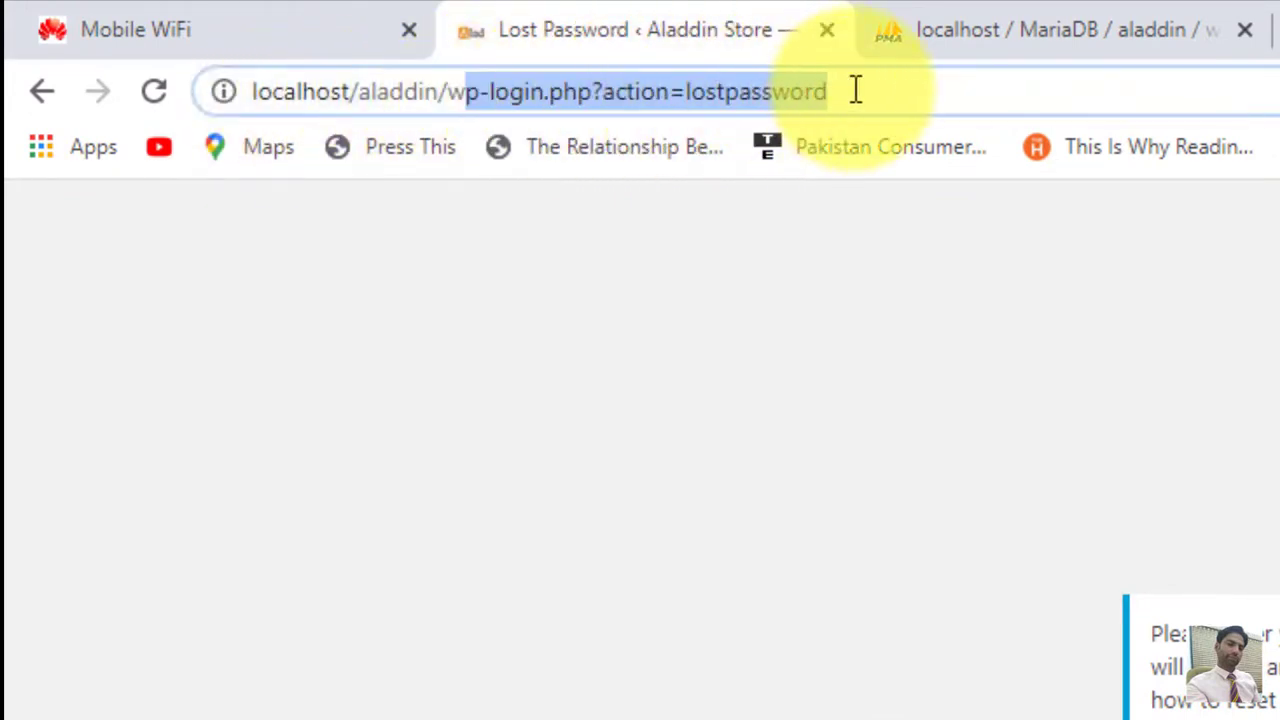
text(wp-admin%2F&reauth=1)
key(Return)
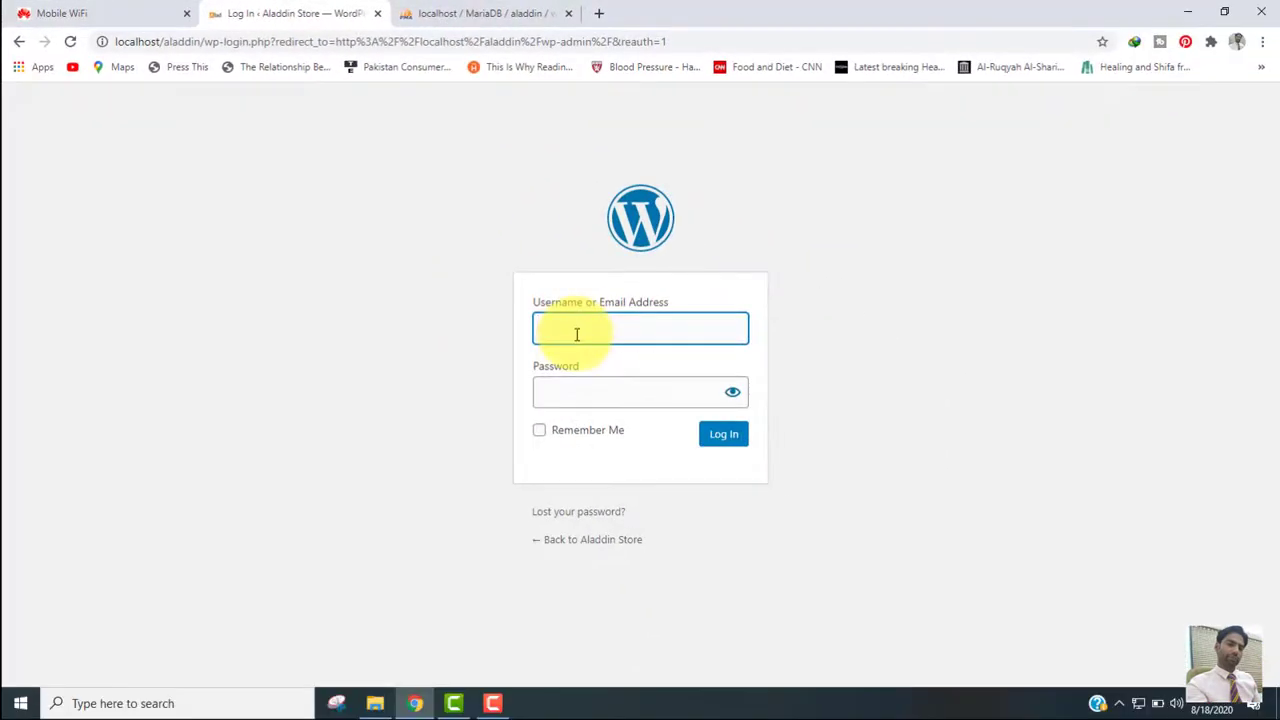
Log in to the WordPress dashboard with the username alistore and the new password
text(alist)
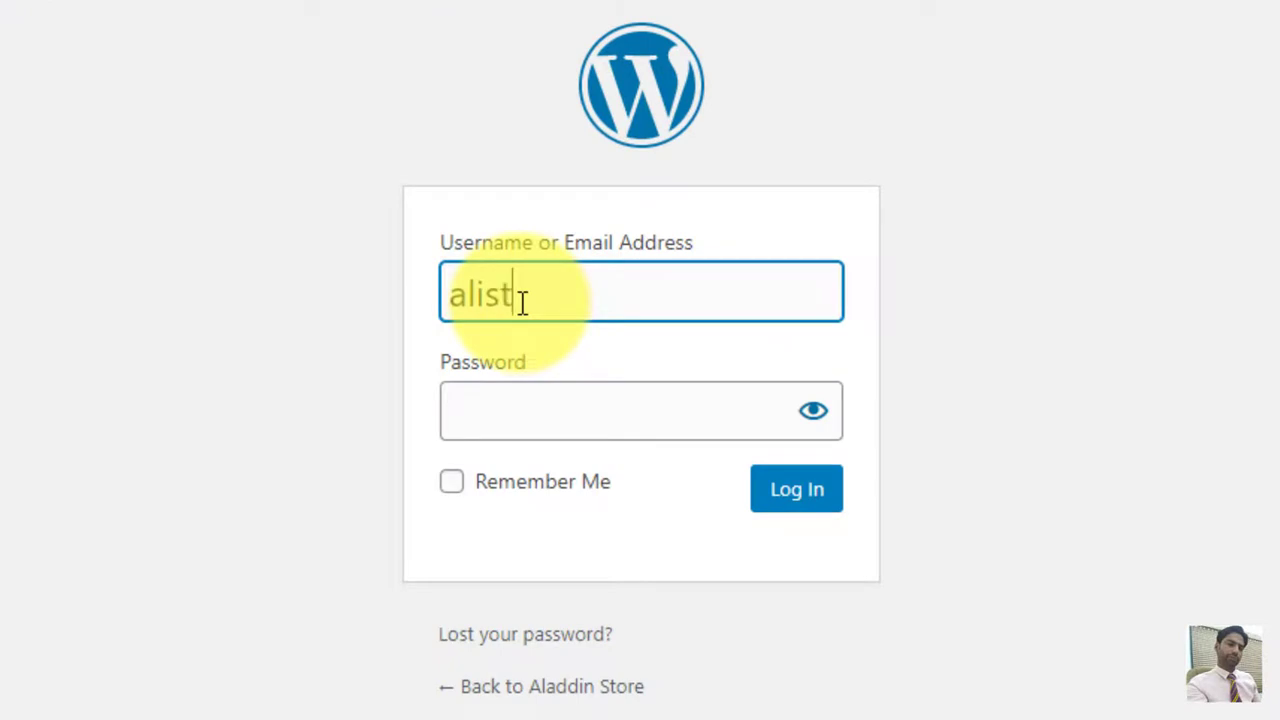
text(ore)
click(533, 397)
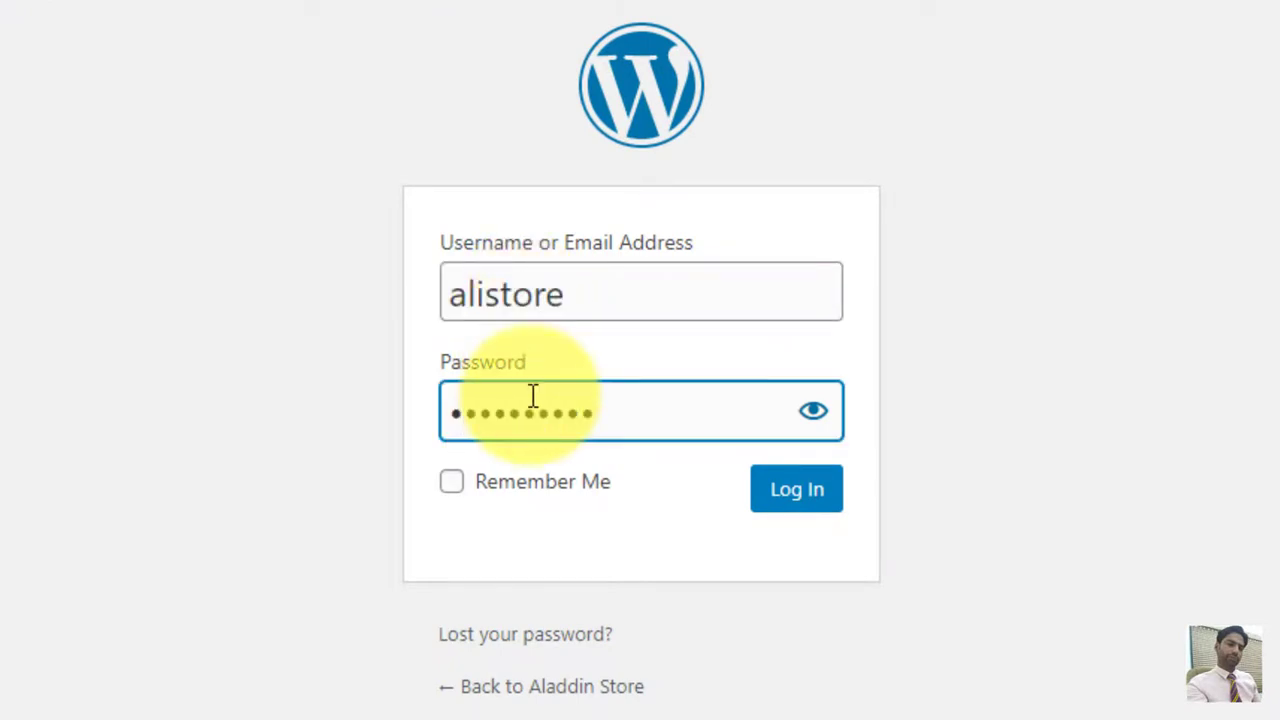
key(Return)
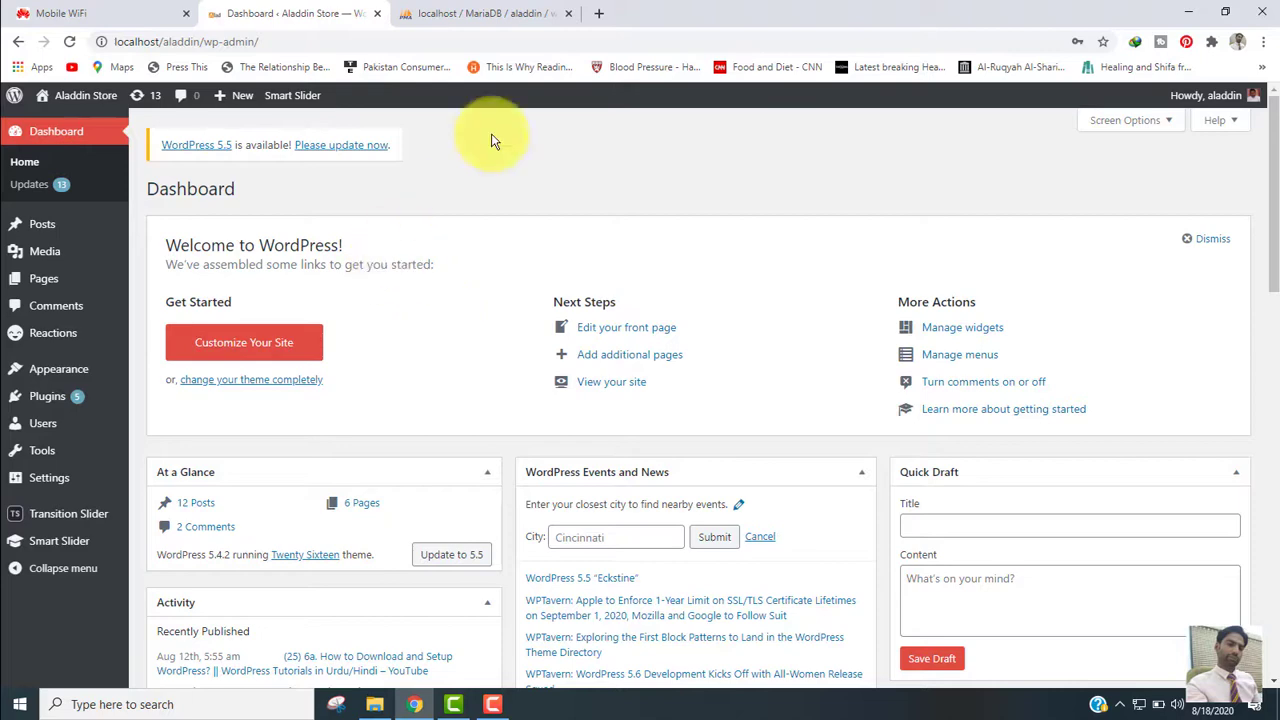
Open godaddy.com in a new browser tab and go to its account sign-in page
click(601, 14)
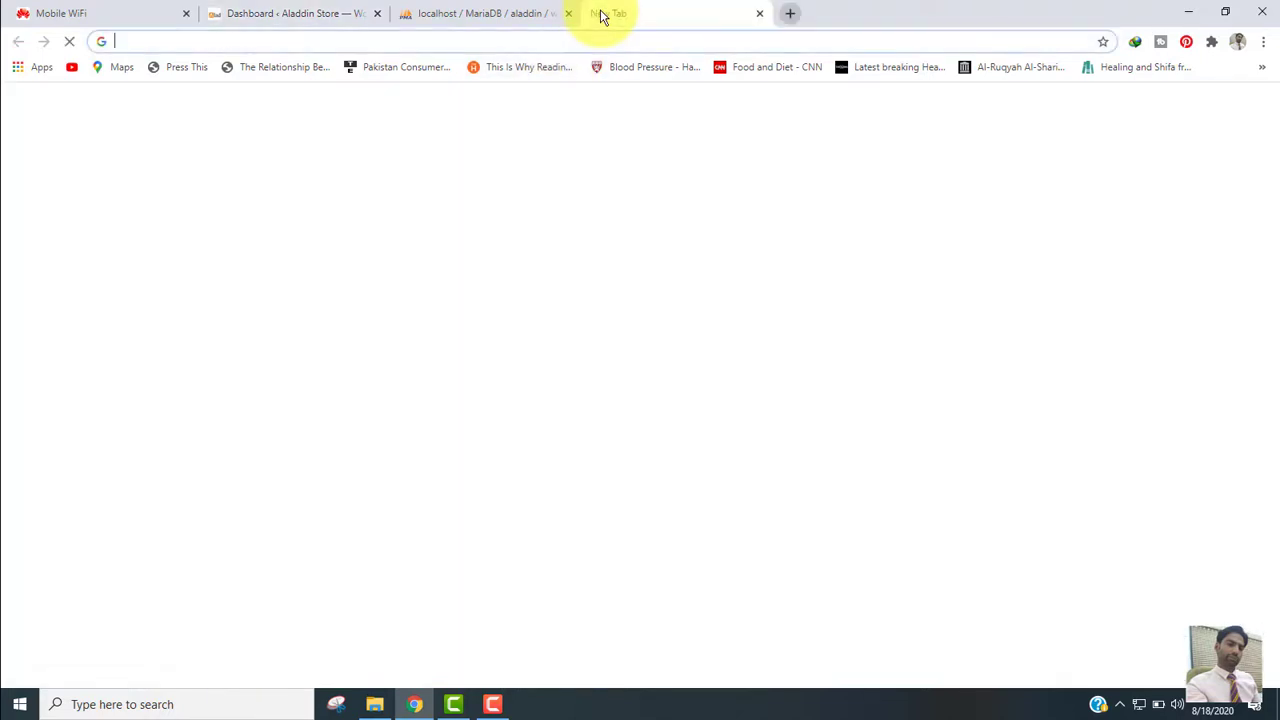
text(goda)
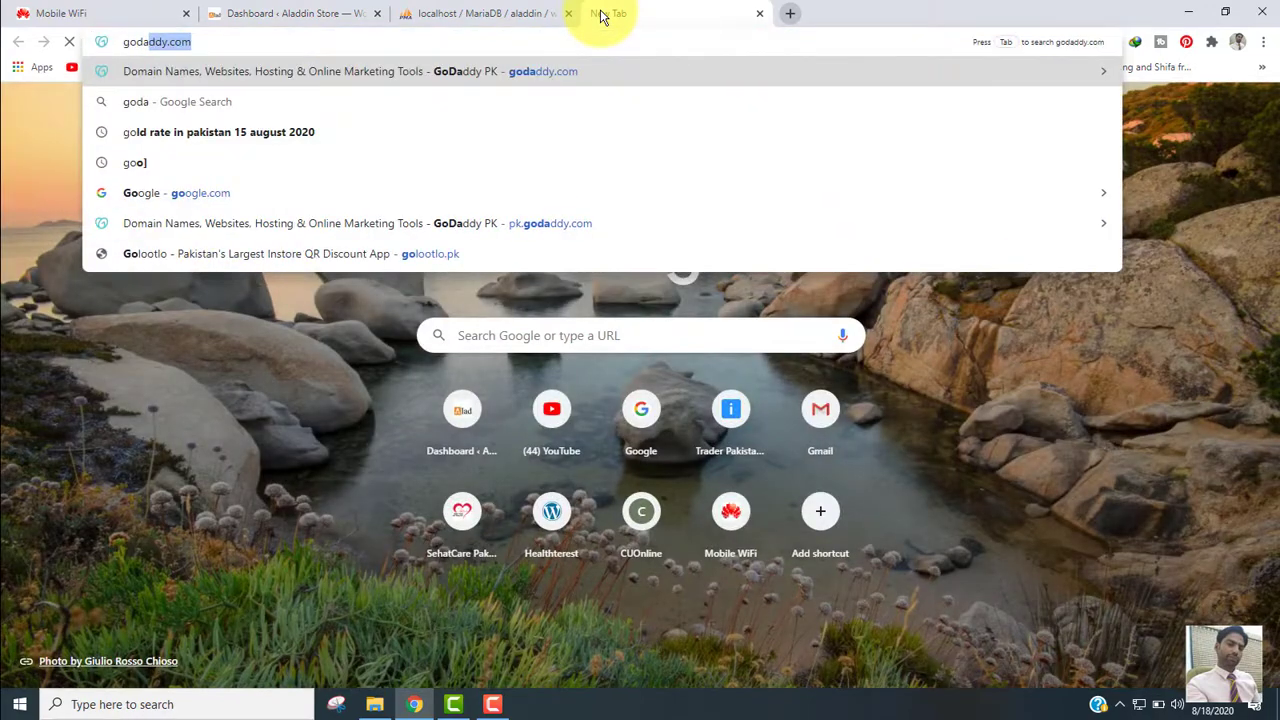
key(Return)
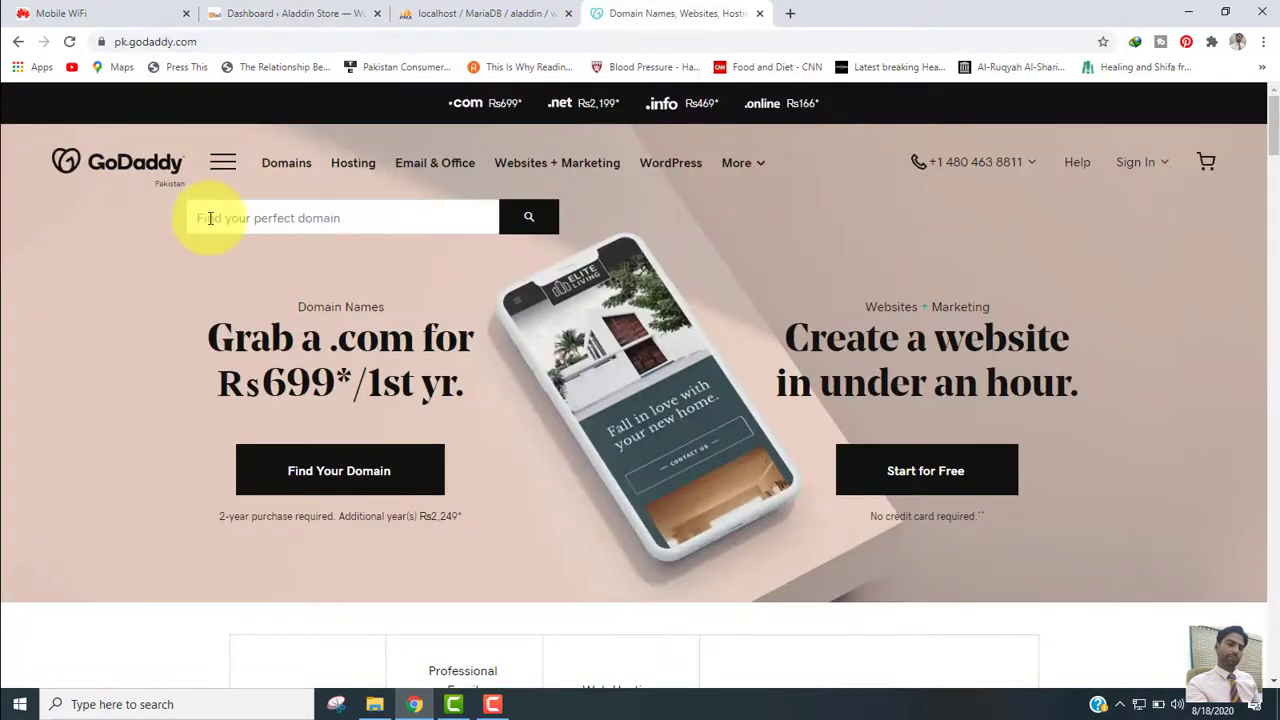
click(1155, 158)
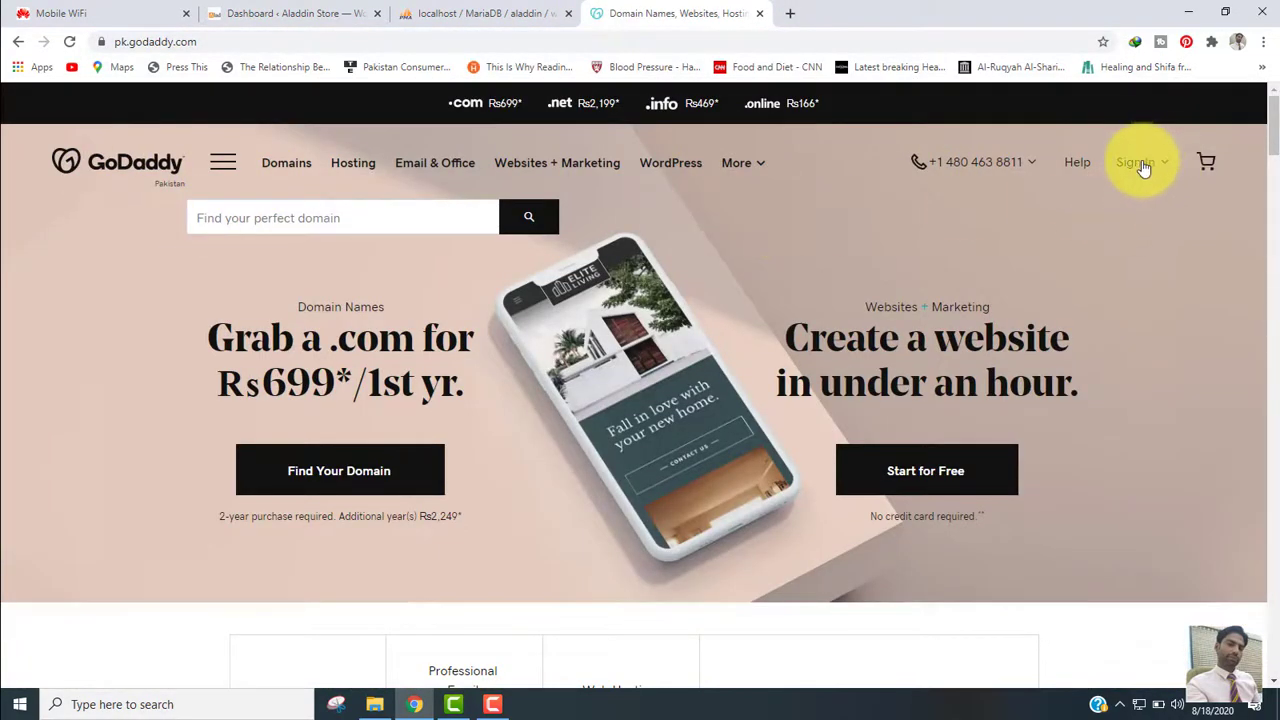
click(760, 343)
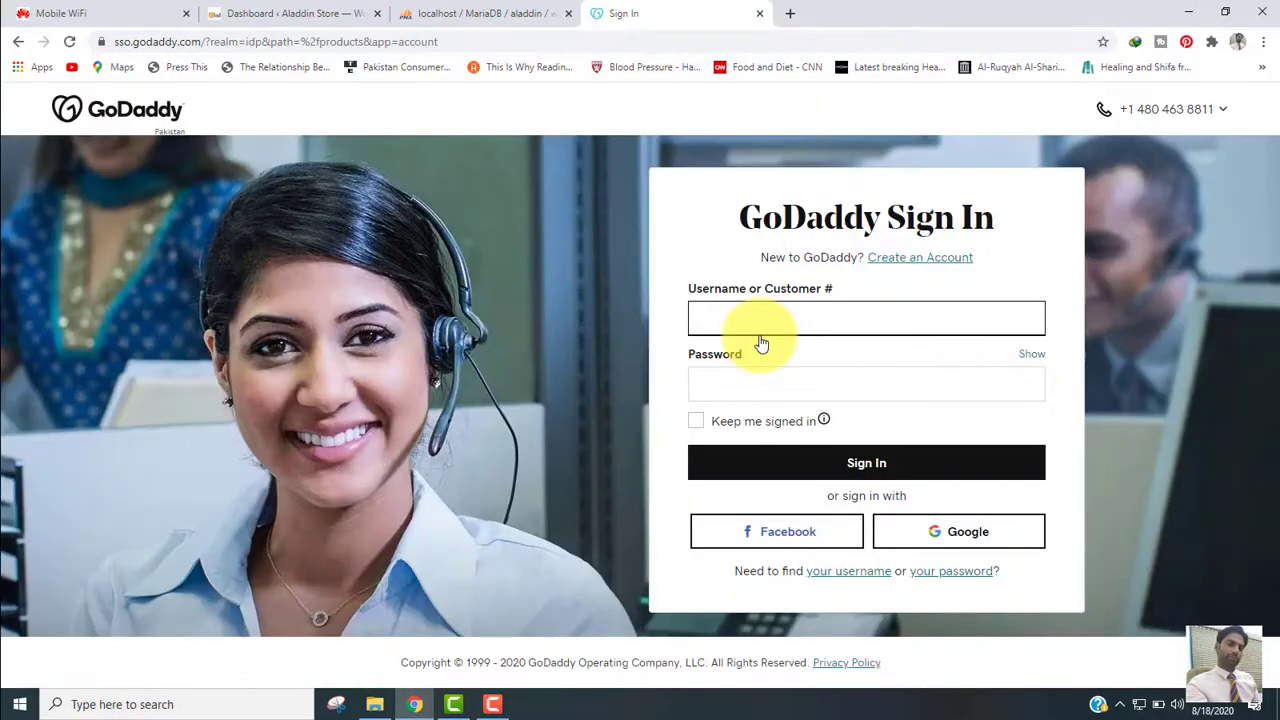
Sign in to the GoDaddy account with the saved username and the account password
click(760, 337)
click(752, 358)
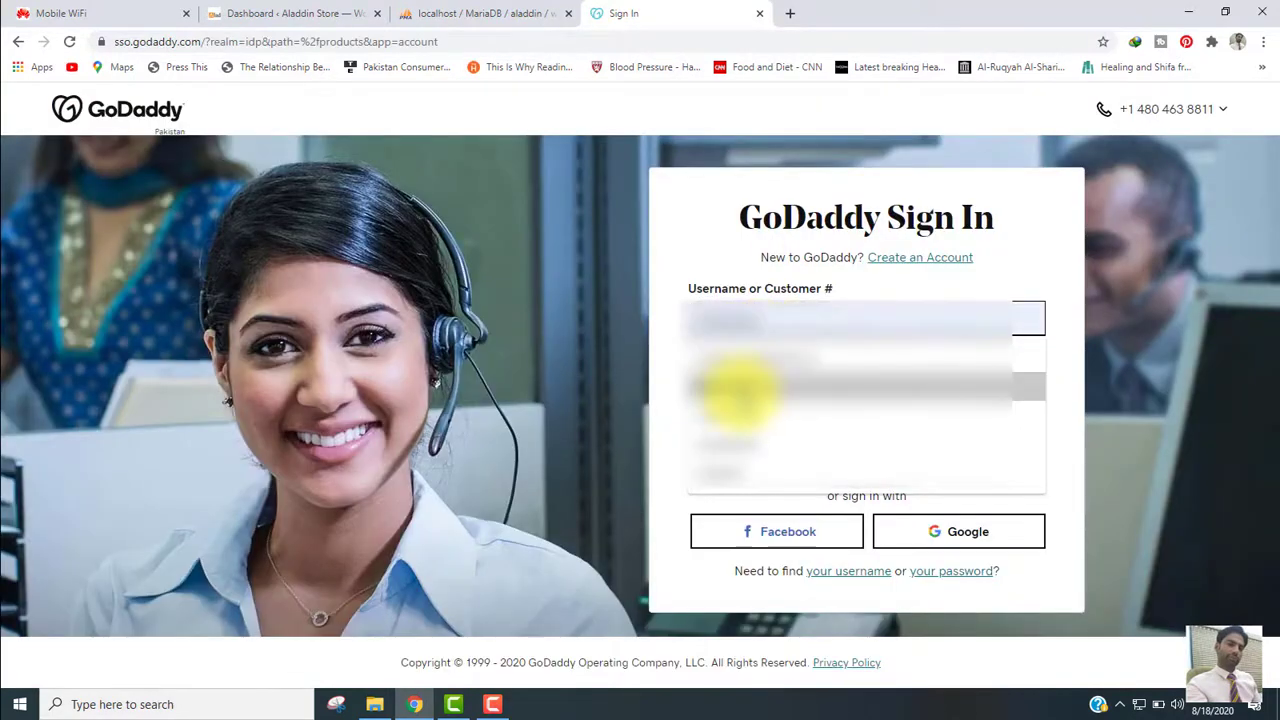
click(790, 389)
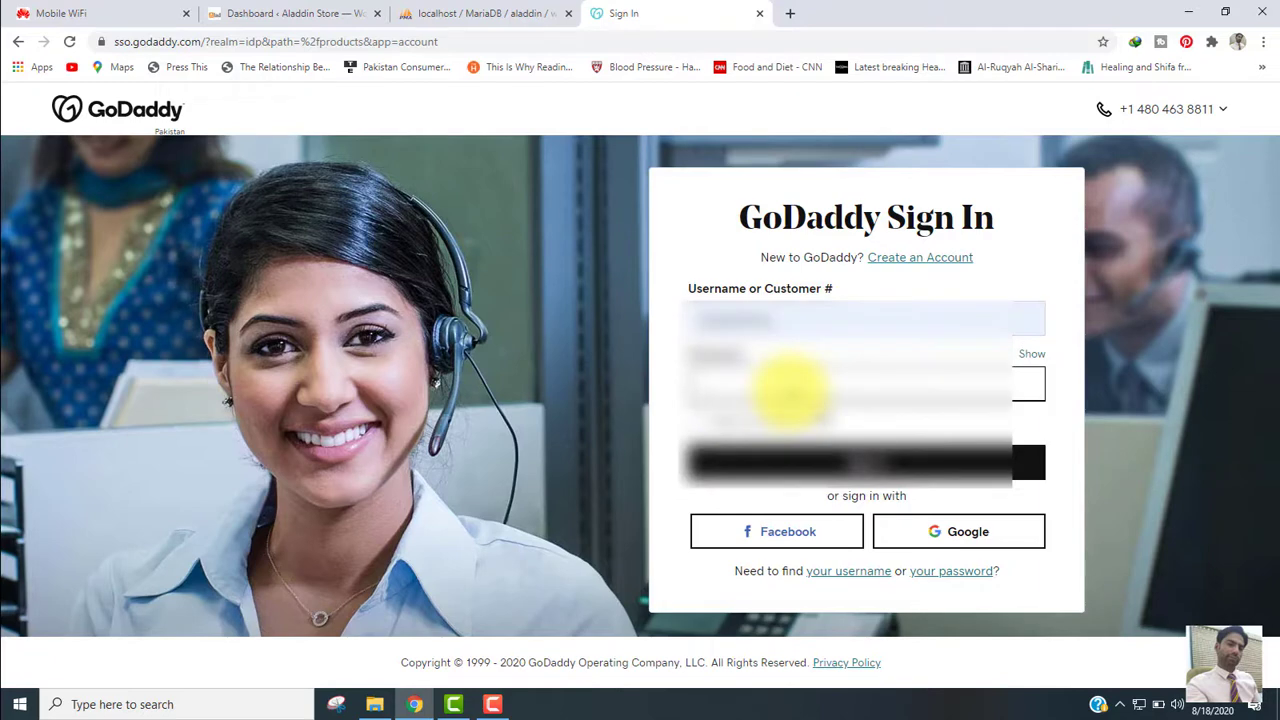
text(••)
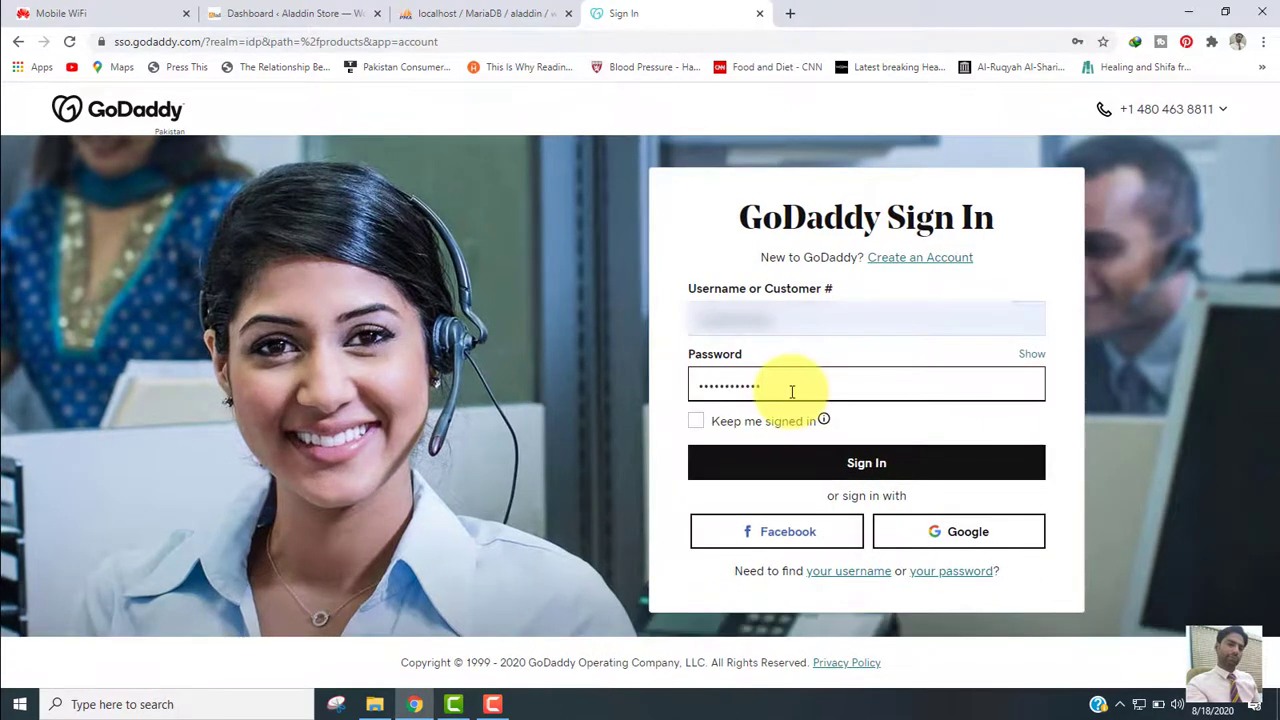
key(Return)
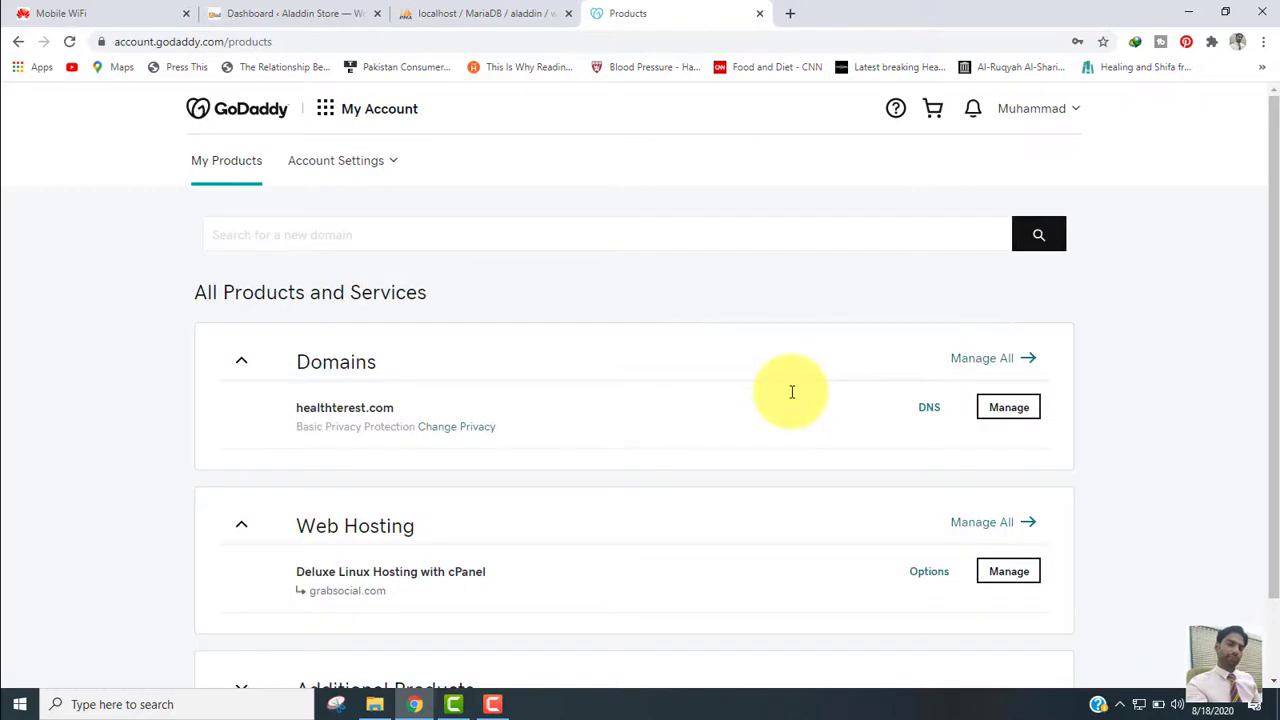
Open the cPanel admin of the Deluxe Linux Hosting product from the account's product list
drag(1268, 214, 1268, 345)
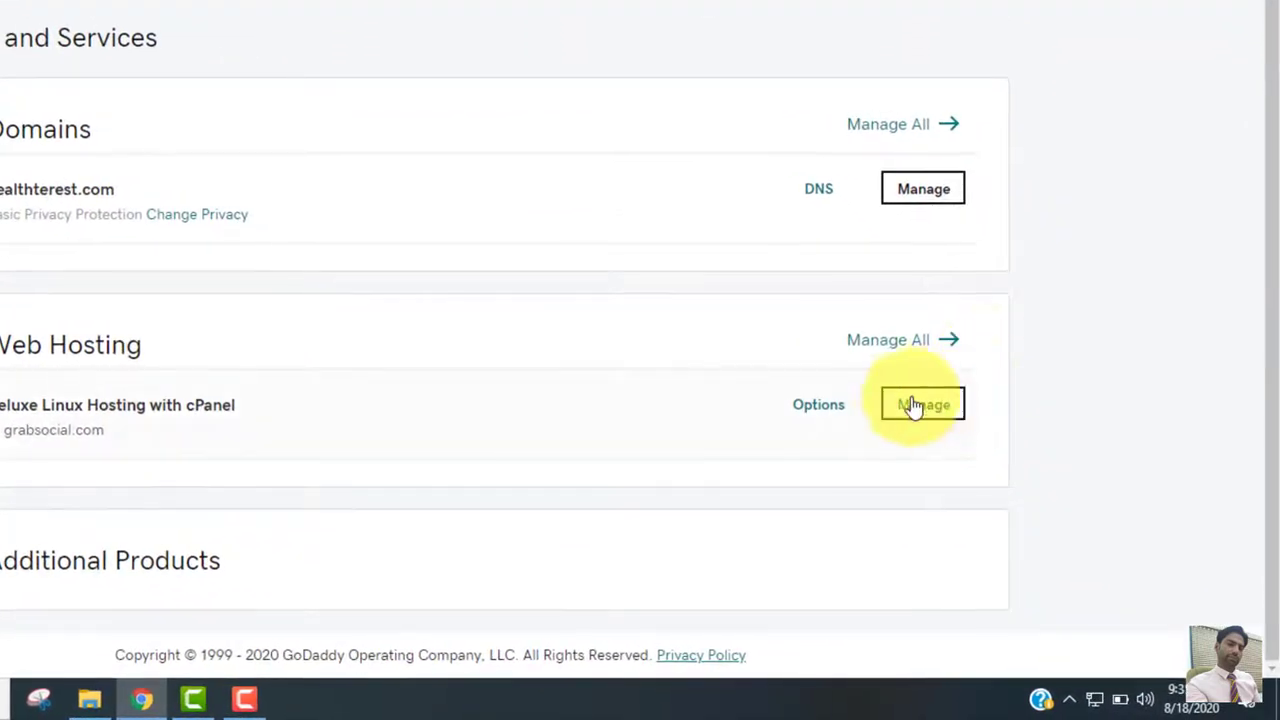
click(928, 413)
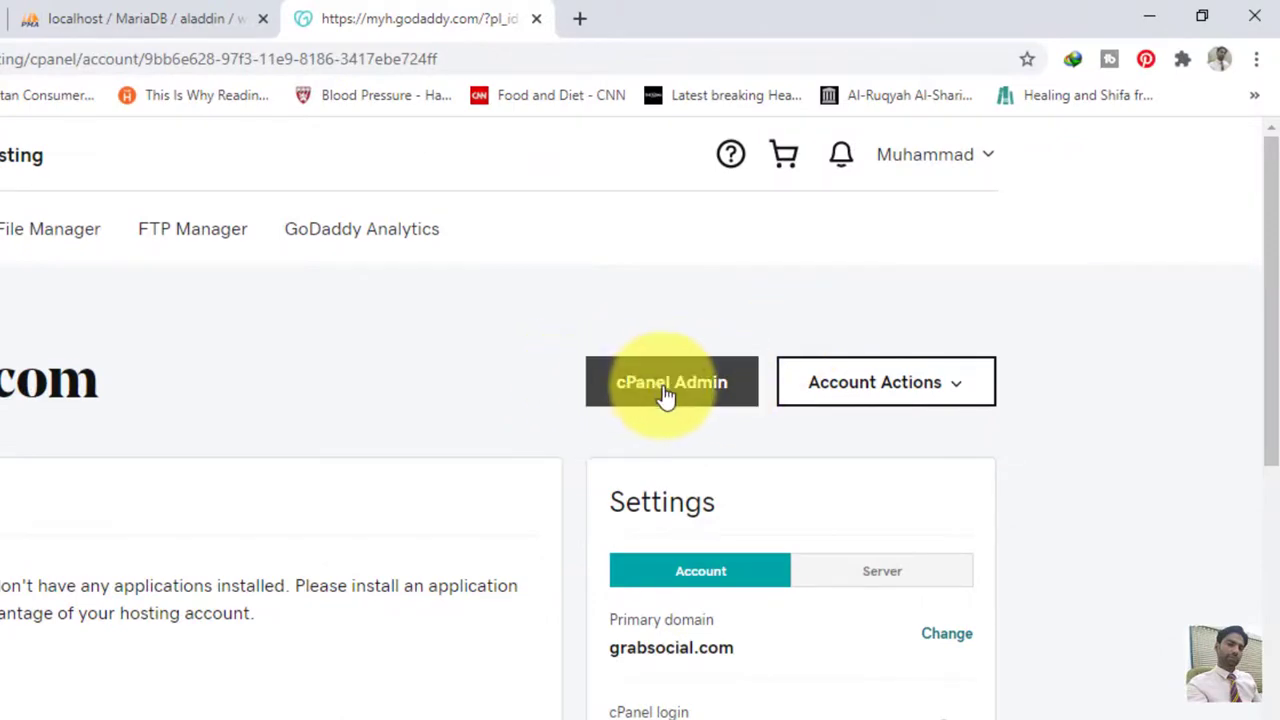
click(676, 393)
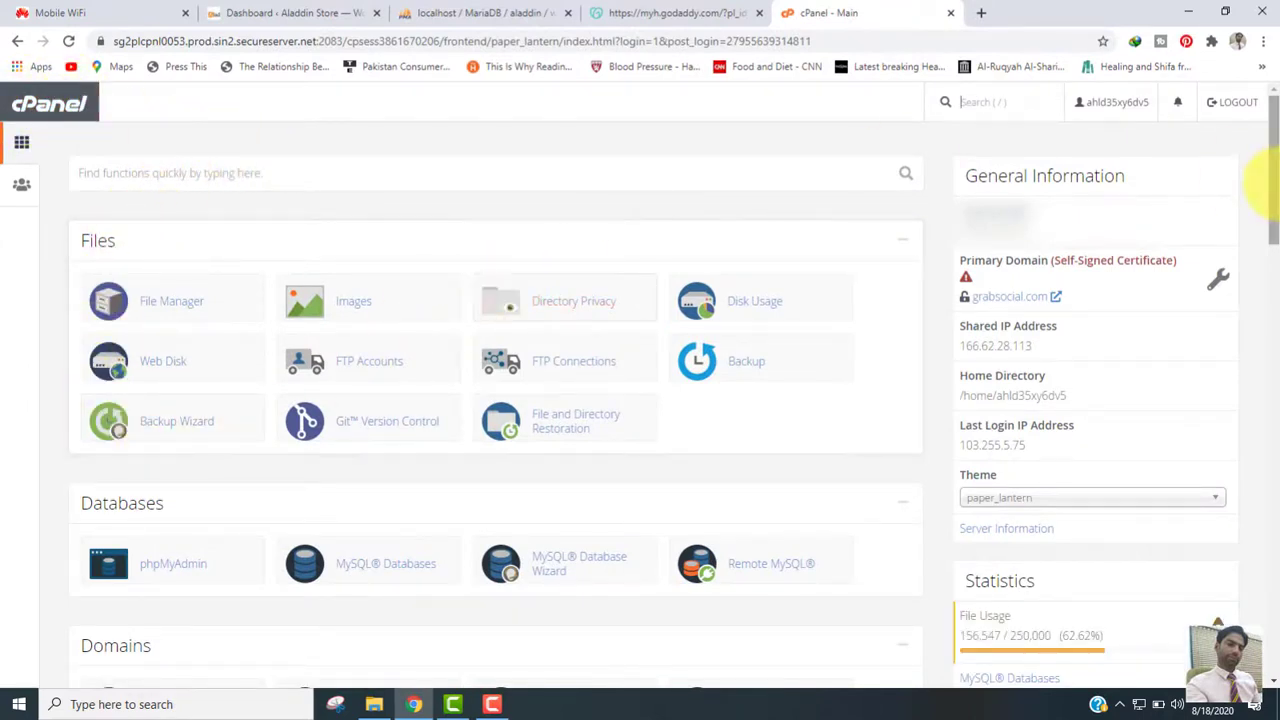
Launch phpMyAdmin from the Databases section of cPanel
drag(1278, 188, 1278, 193)
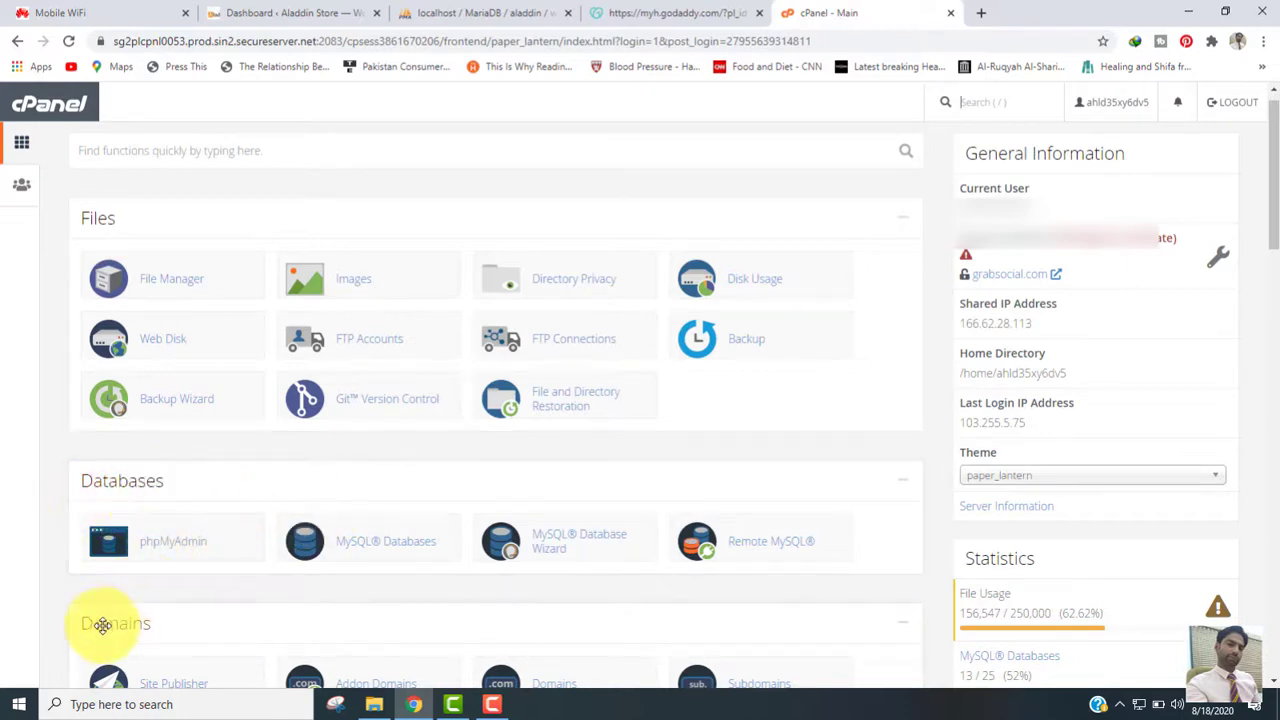
drag(1272, 205, 1270, 153)
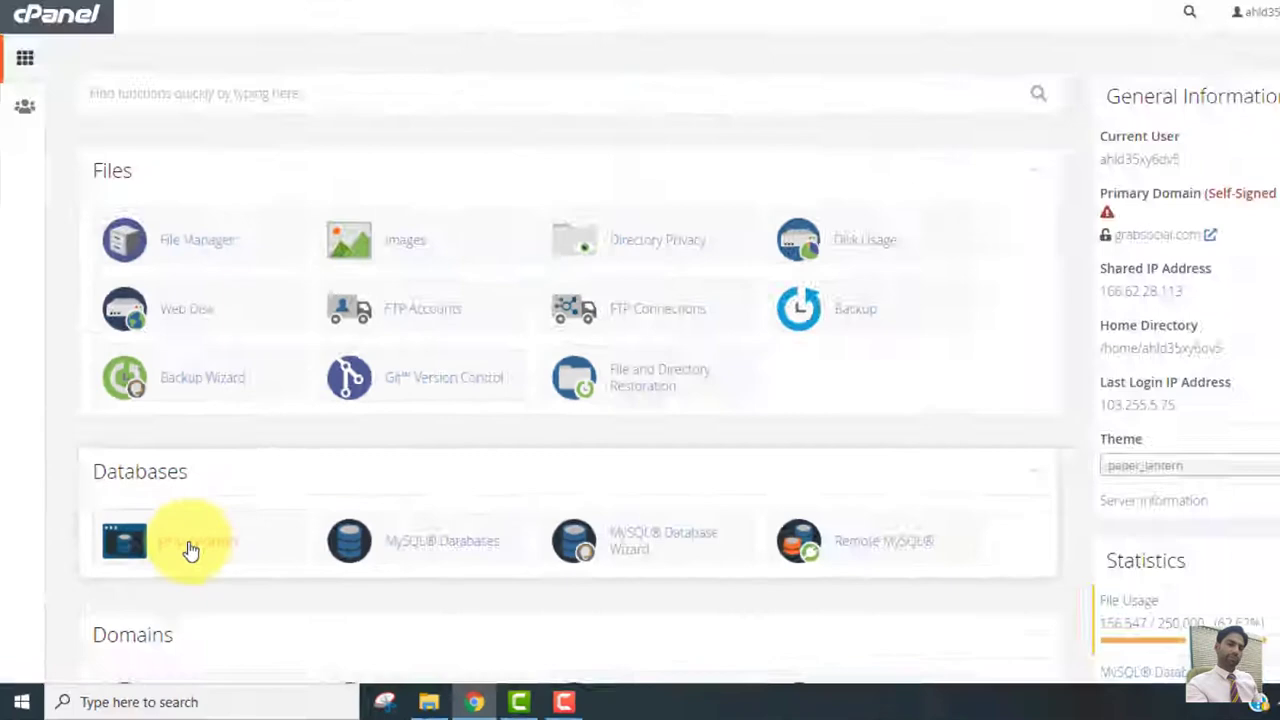
click(318, 432)
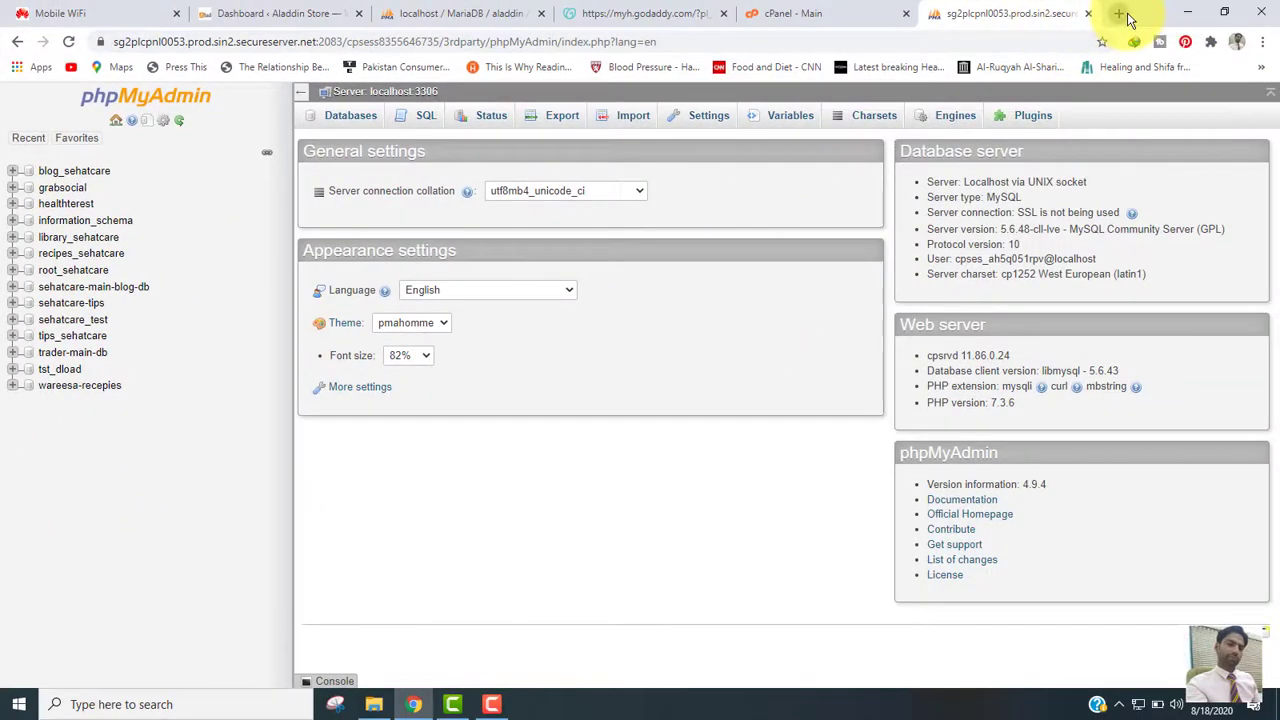
Open the live site healthterest.com in a new browser tab
click(1119, 13)
text(health)
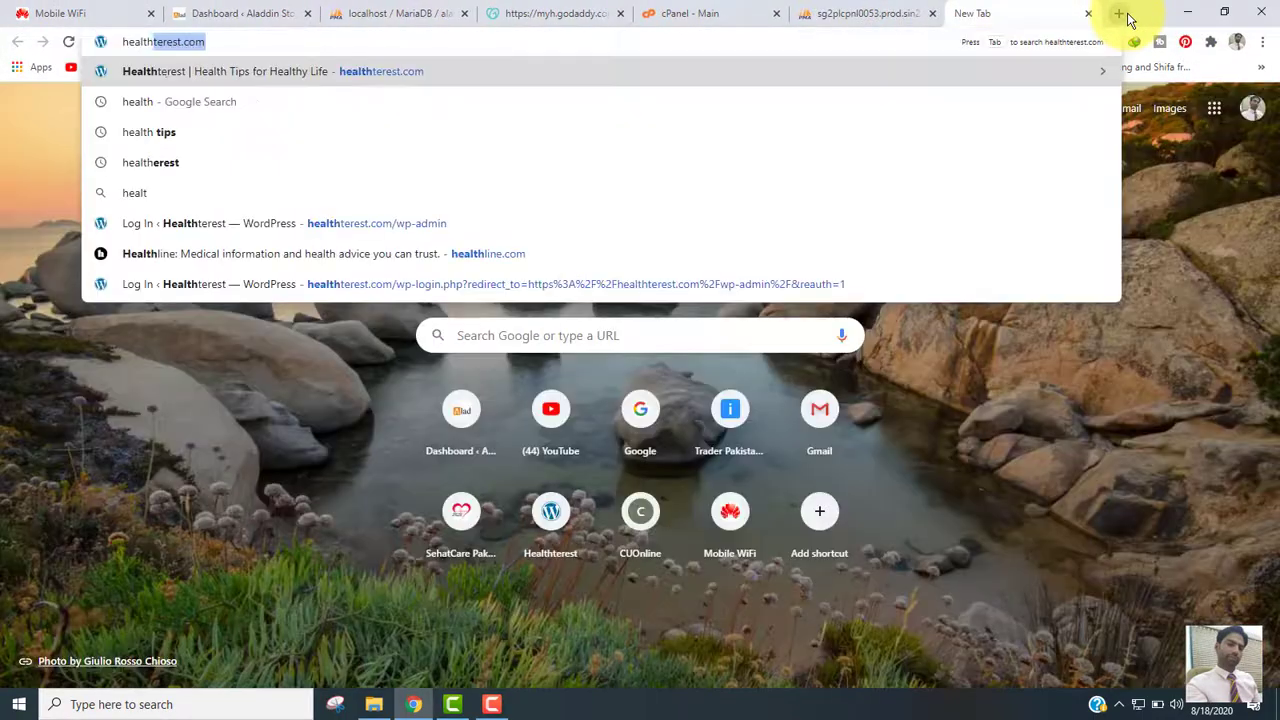
key(Return)
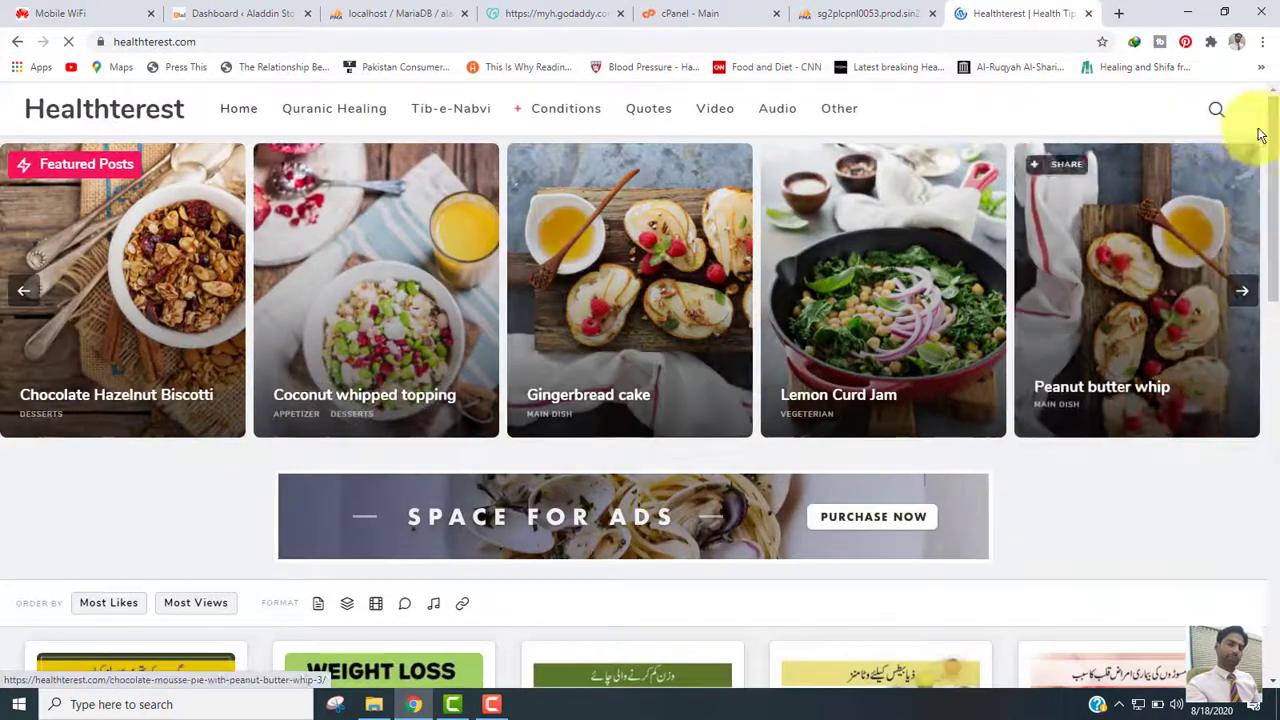
mouse_move(1274, 114)
mouse_down()
mouse_move(1275, 371)
mouse_move(1276, 118)
mouse_up()
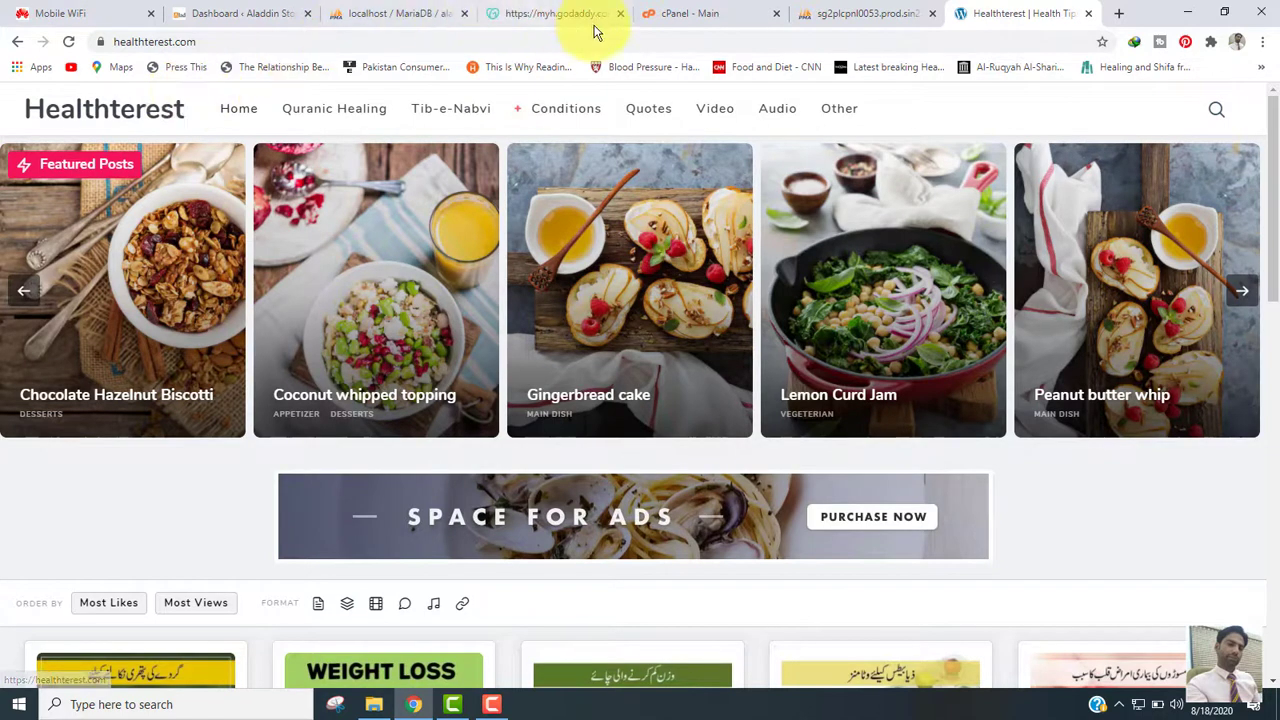
click(818, 14)
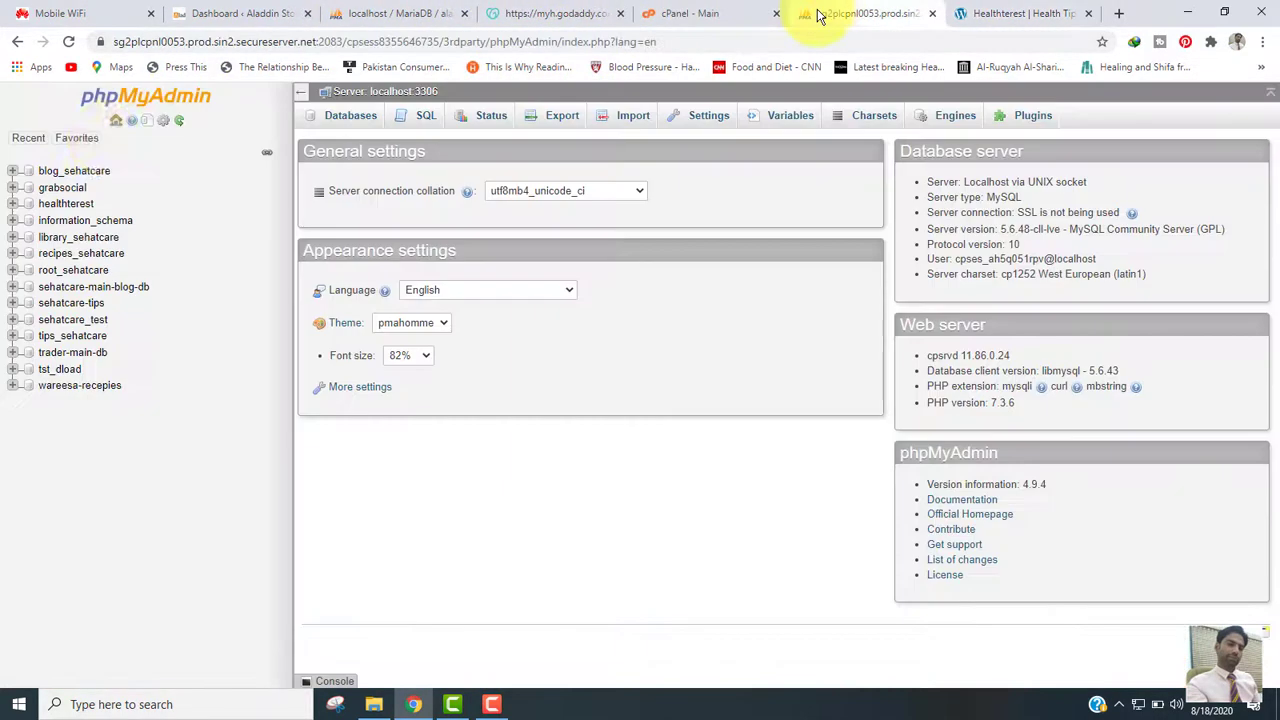
click(700, 12)
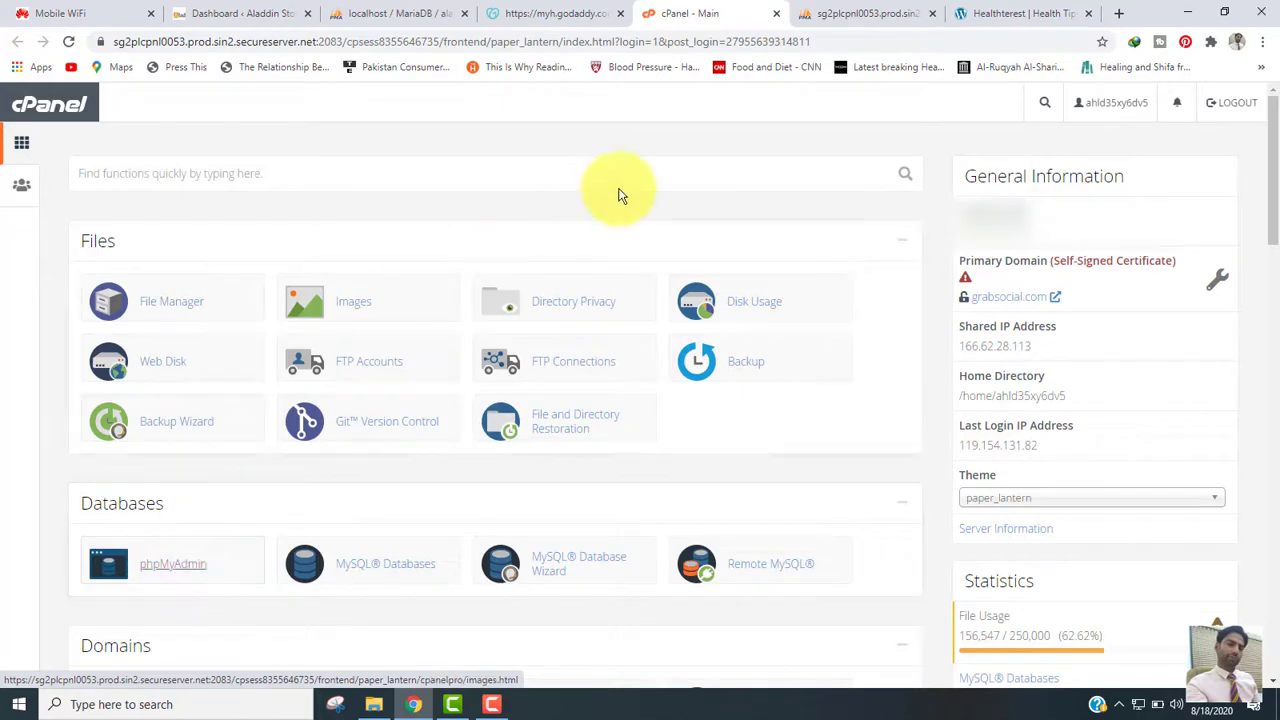
click(814, 14)
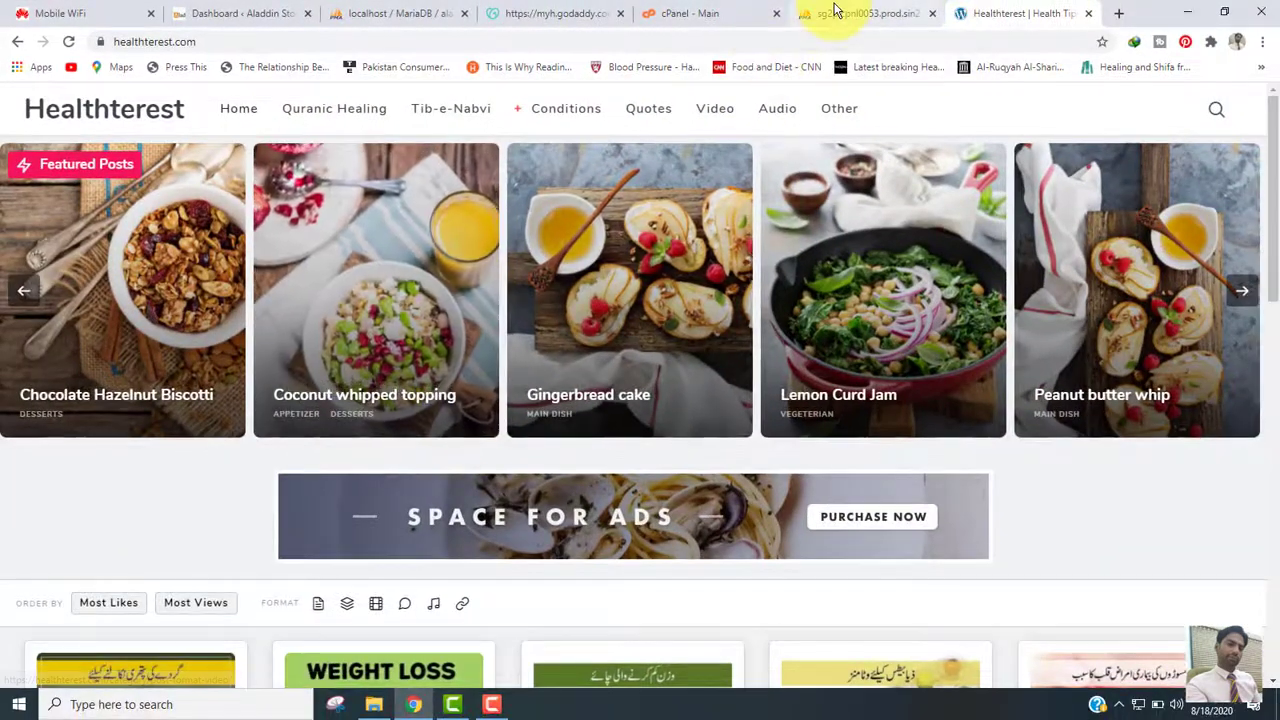
Return to the hosting server's phpMyAdmin and open the ht_users table of the healthterest database
click(835, 12)
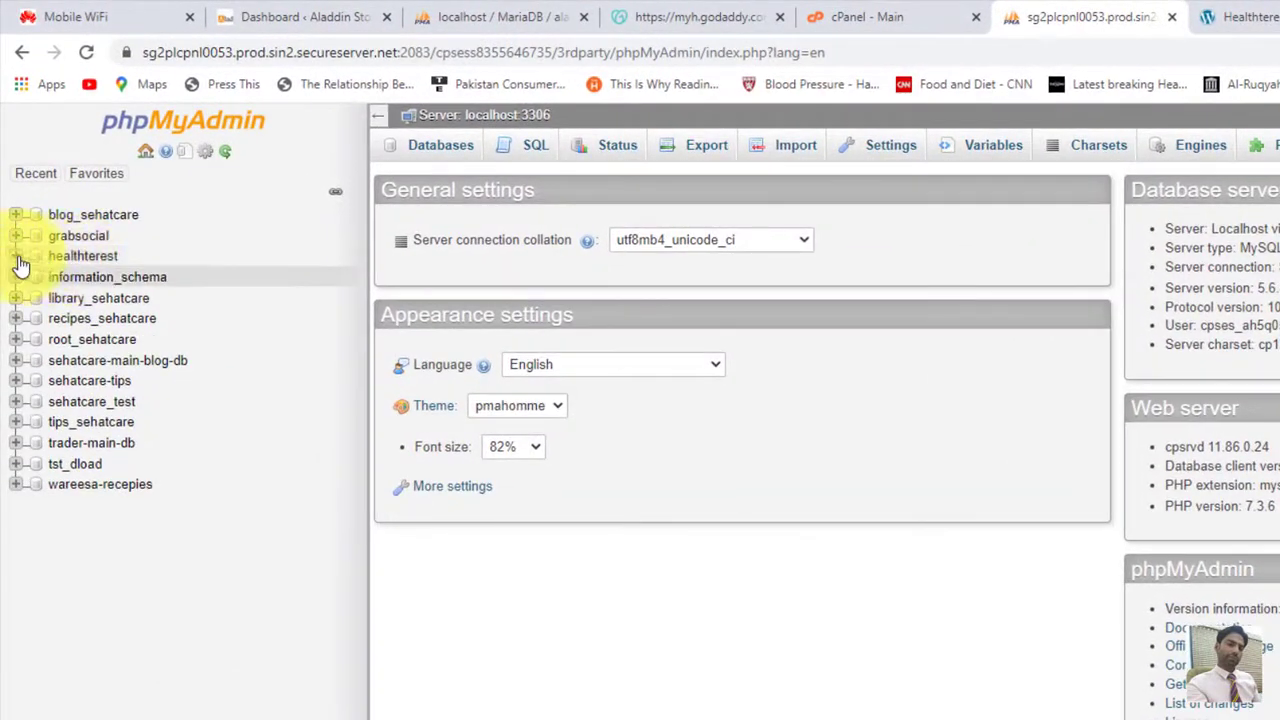
click(15, 257)
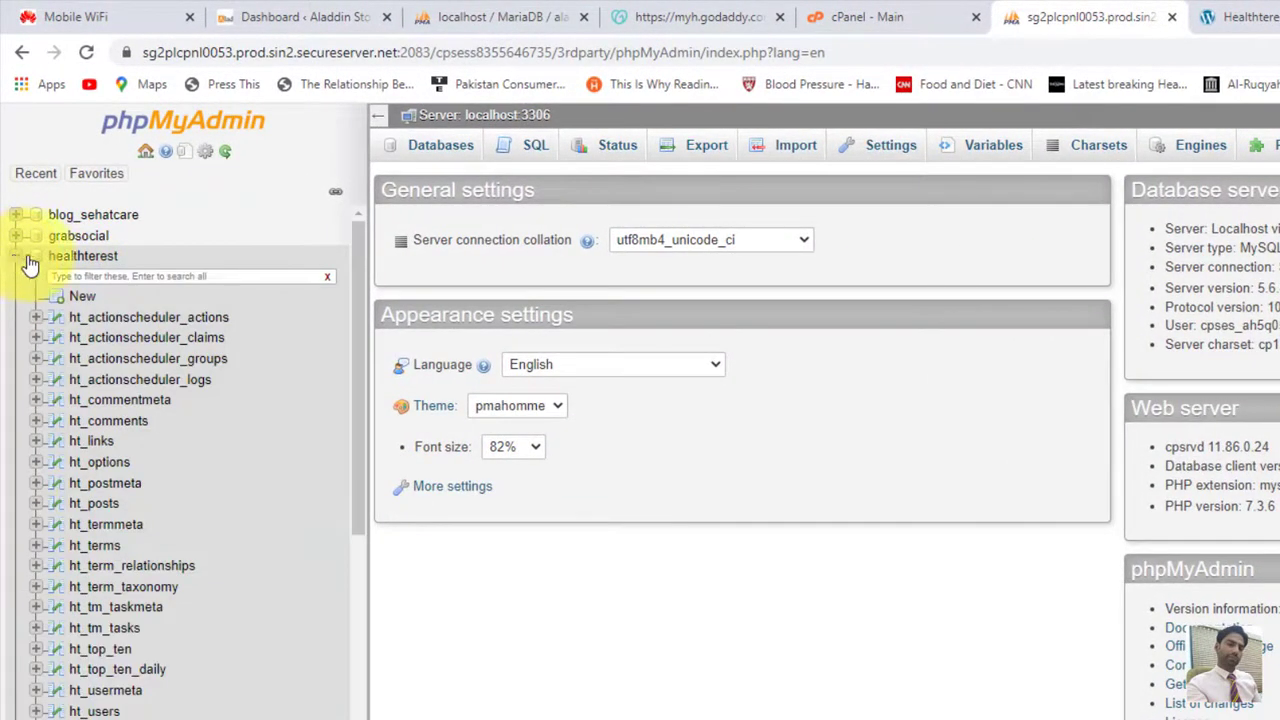
drag(364, 374, 393, 466)
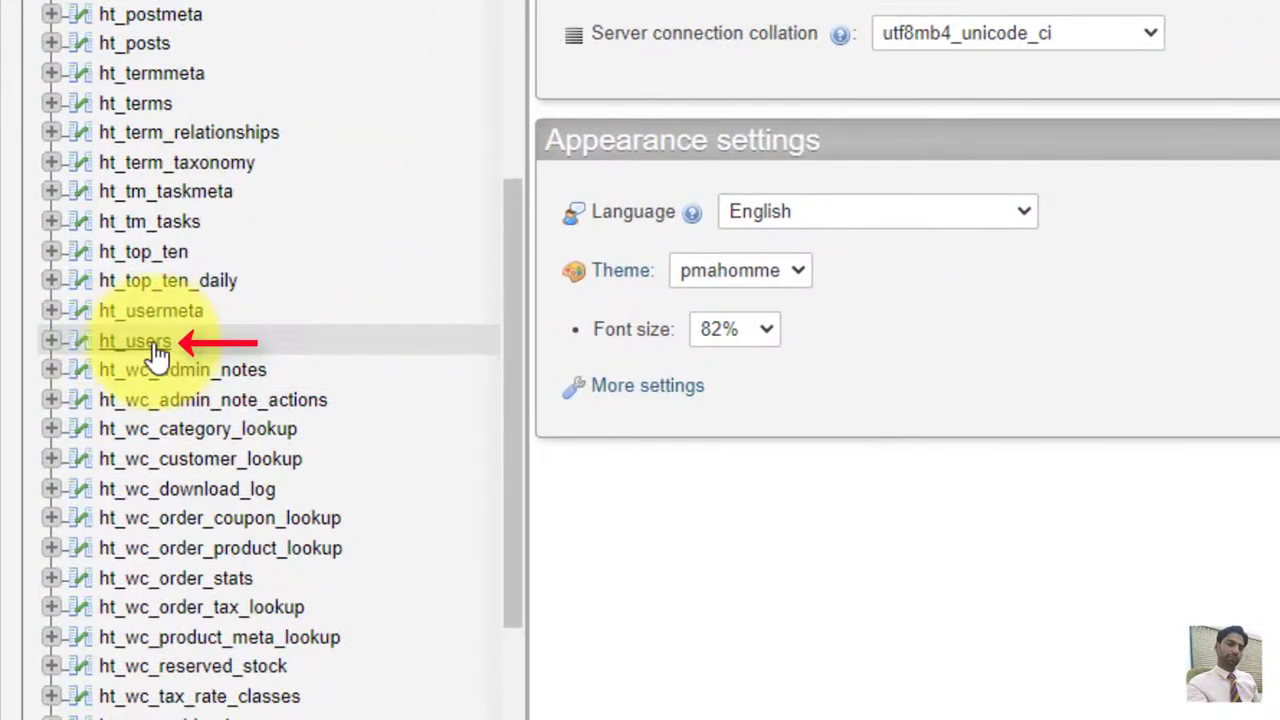
click(157, 350)
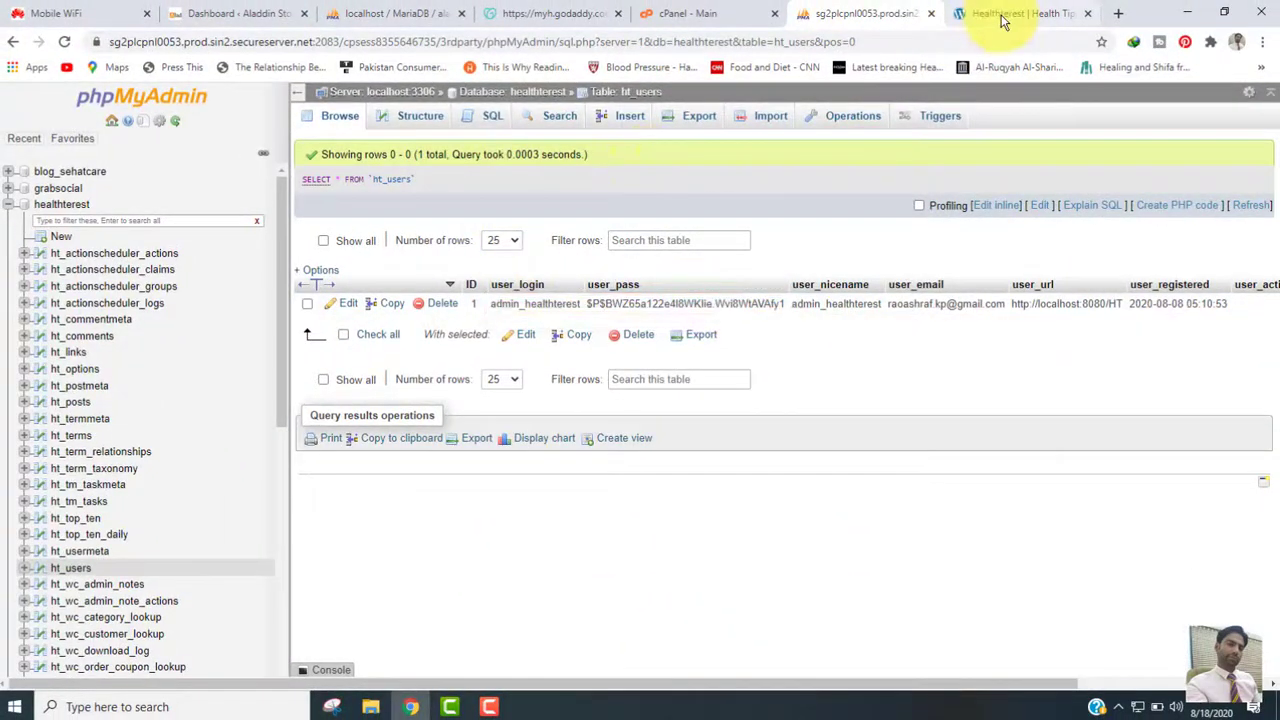
Open the admin record in ht_users for editing and view the functions available for user_pass
click(1003, 20)
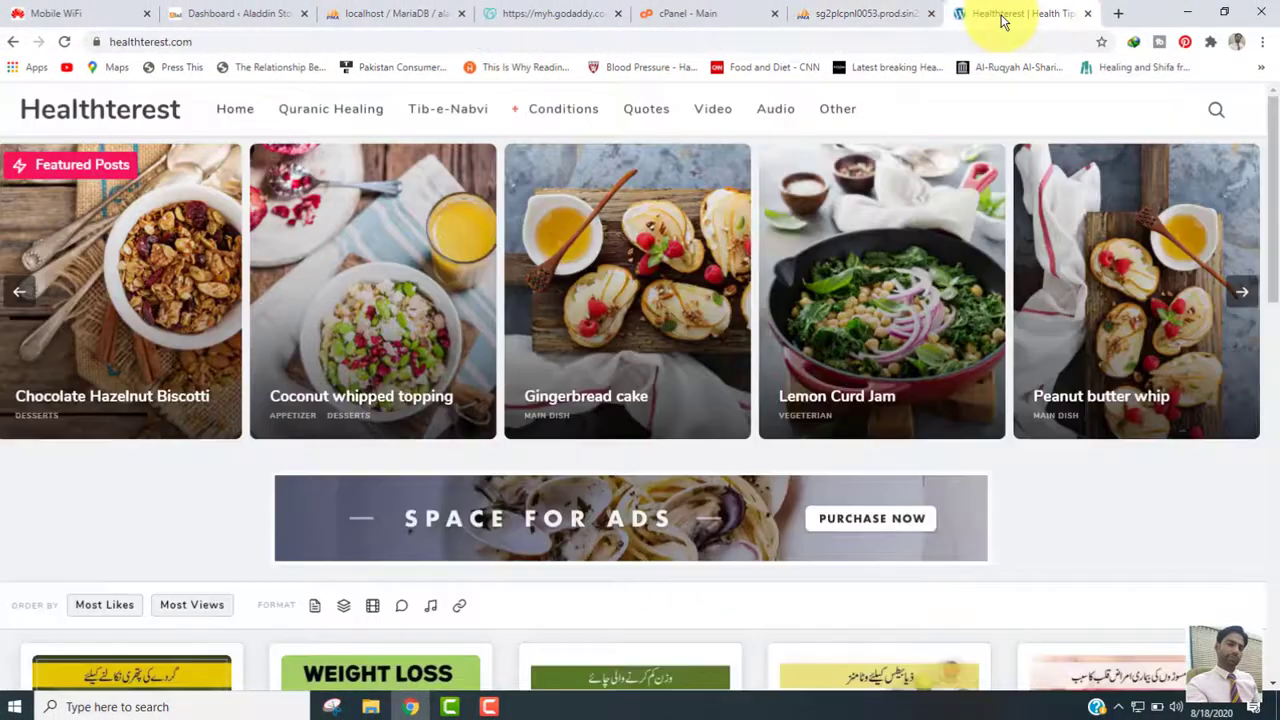
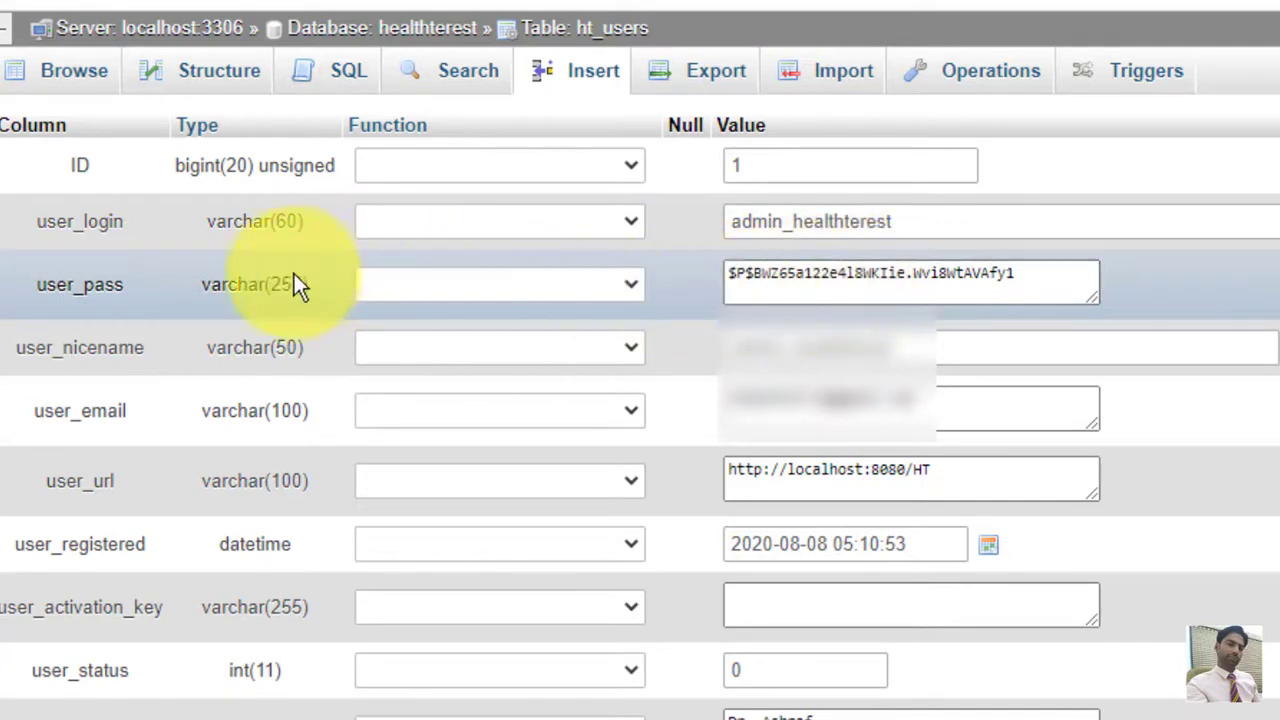
click(572, 284)
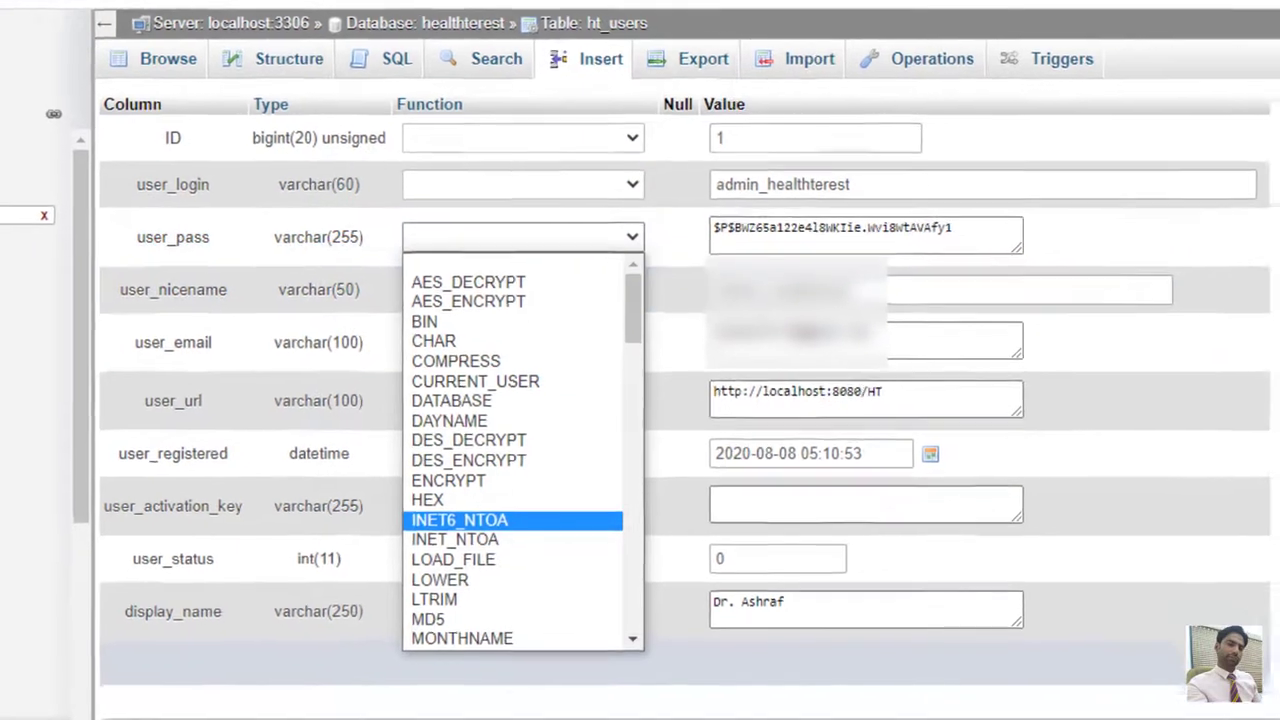
click(1180, 450)
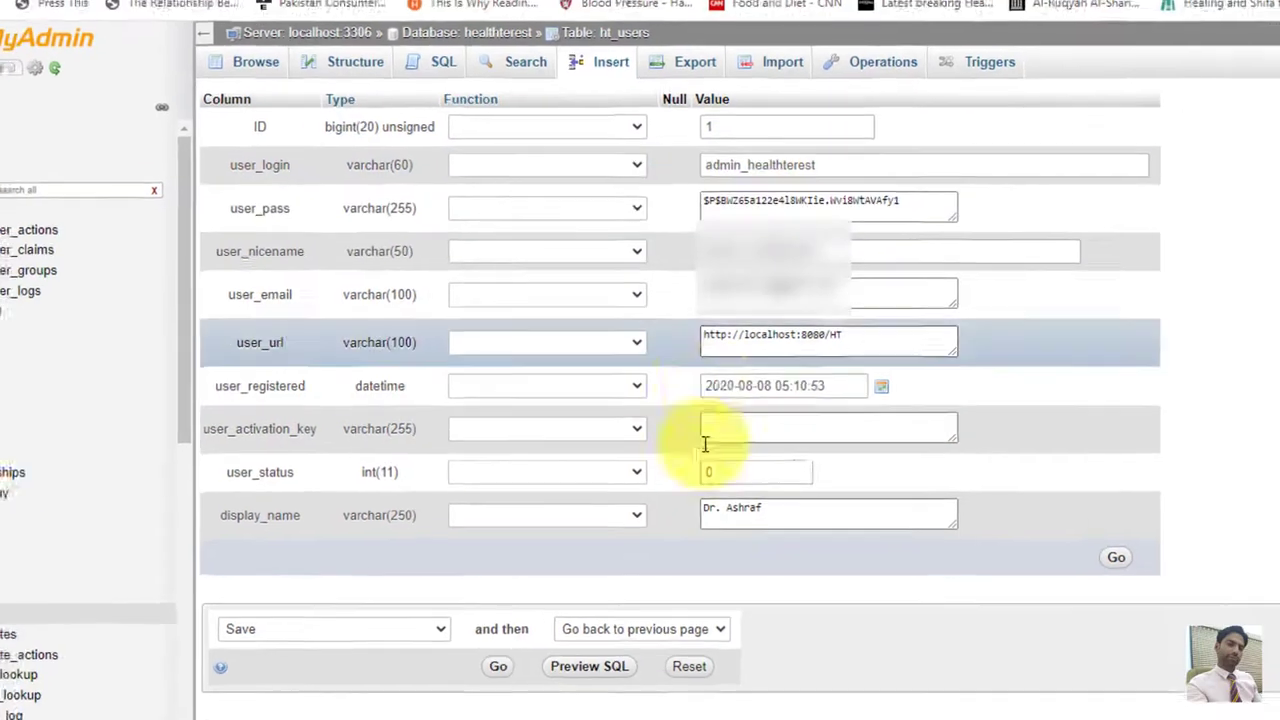
click(1034, 8)
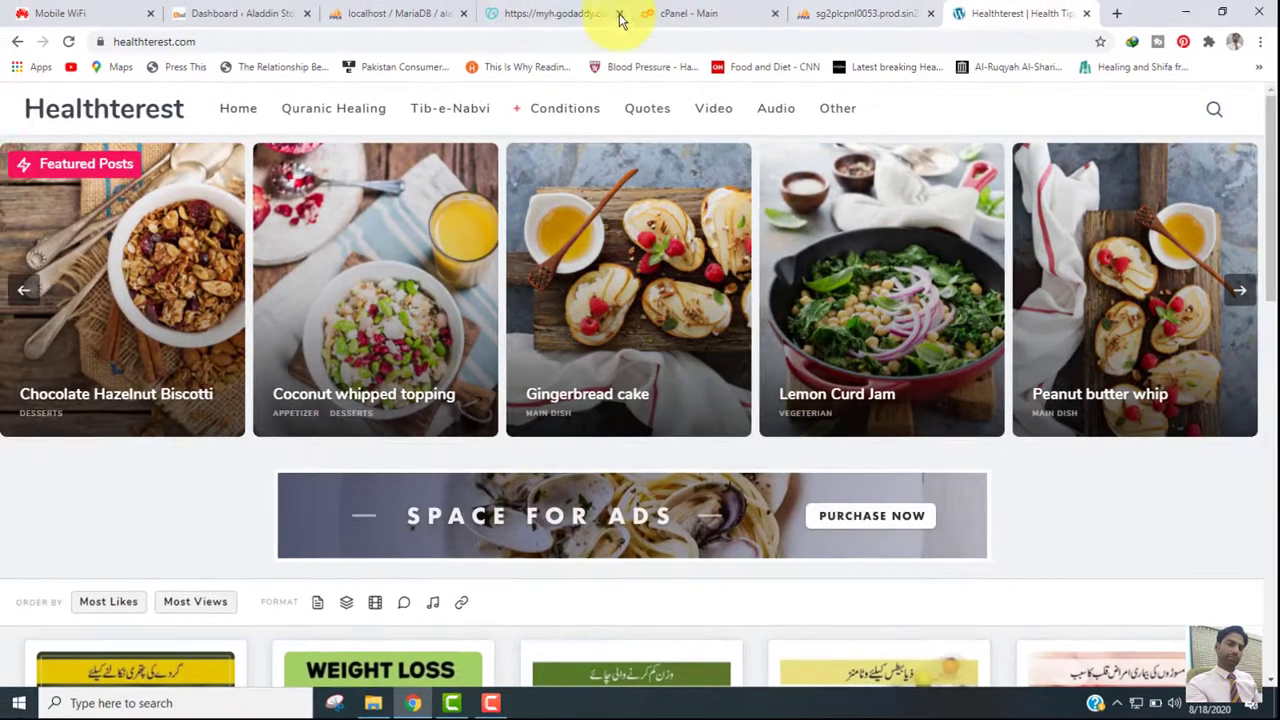
click(420, 8)
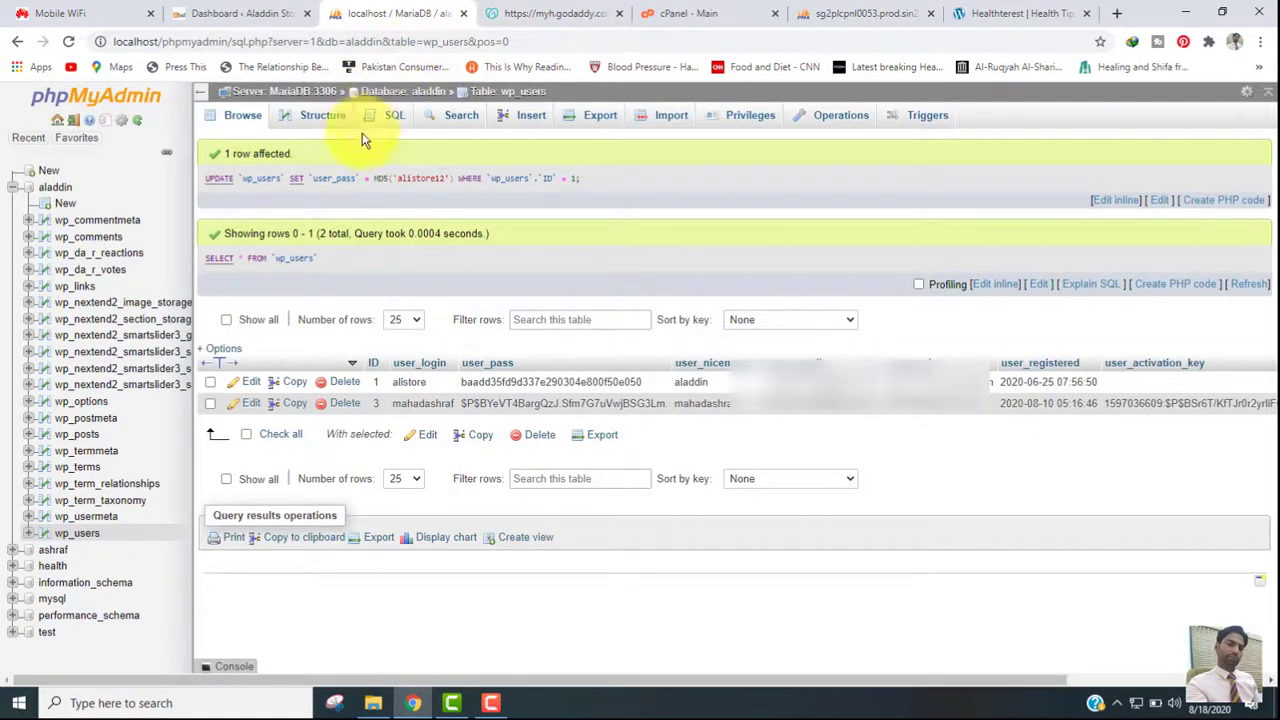
click(257, 15)
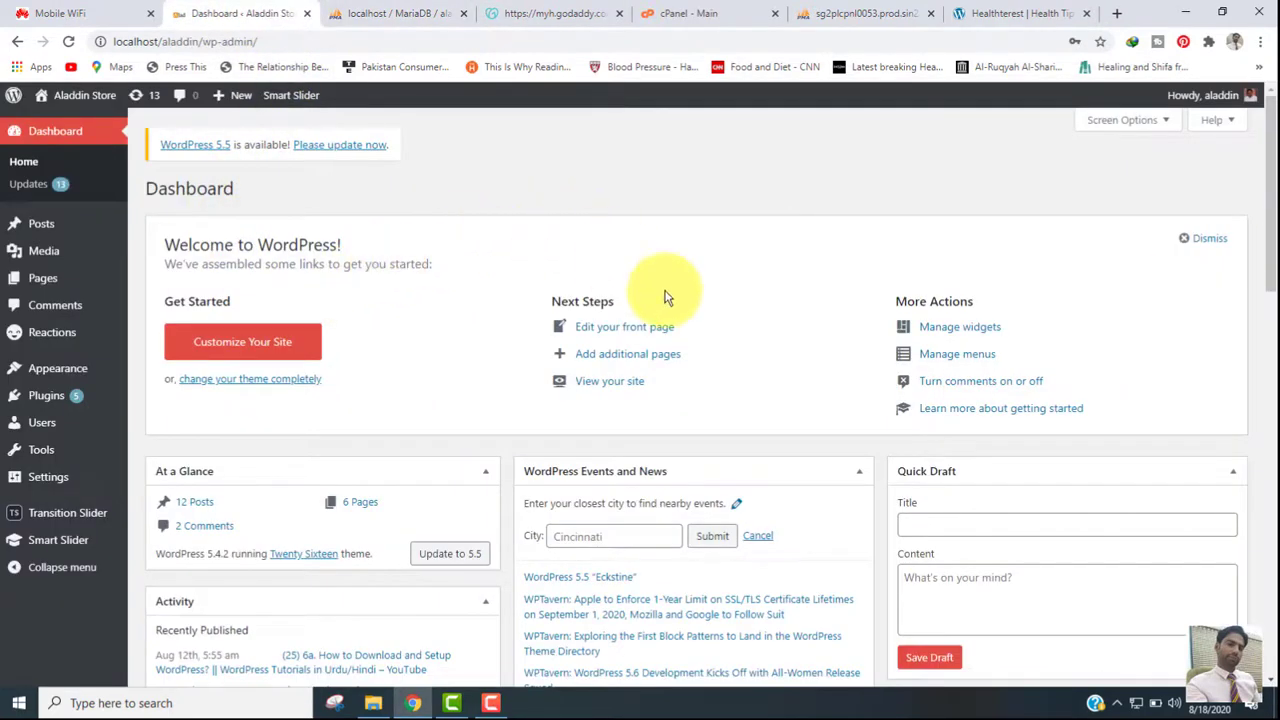
click(995, 12)
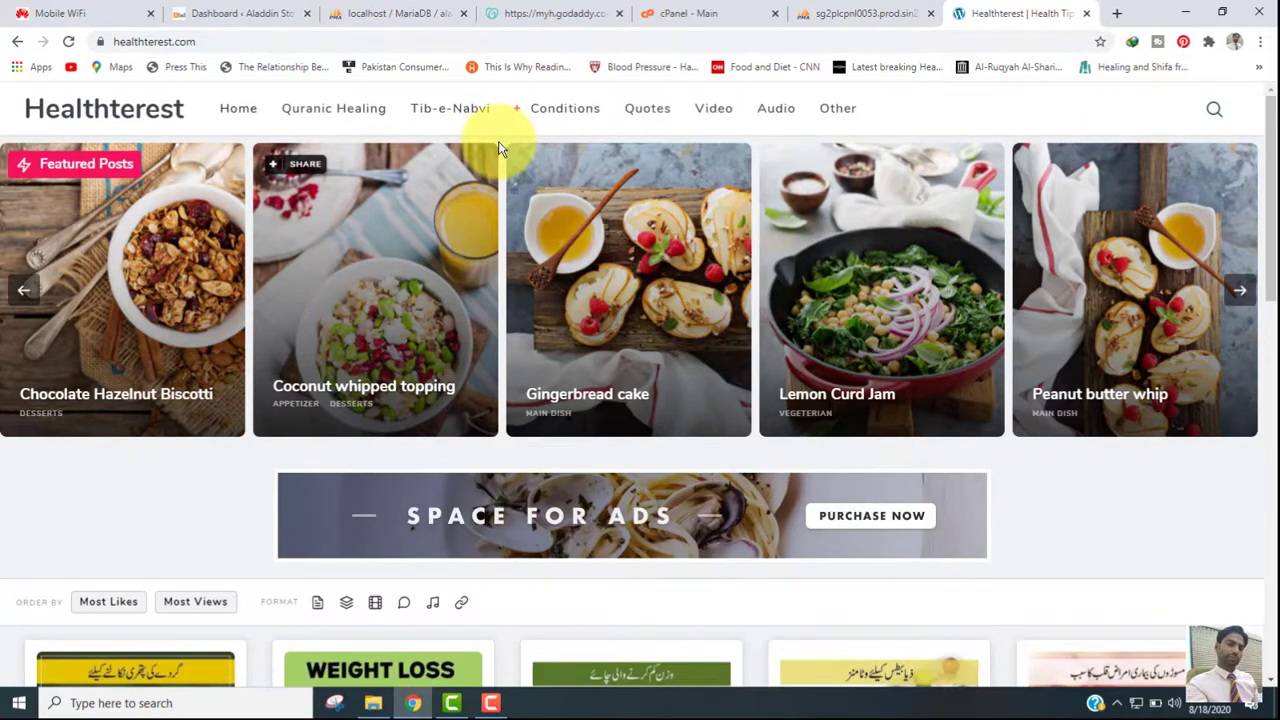
click(255, 15)
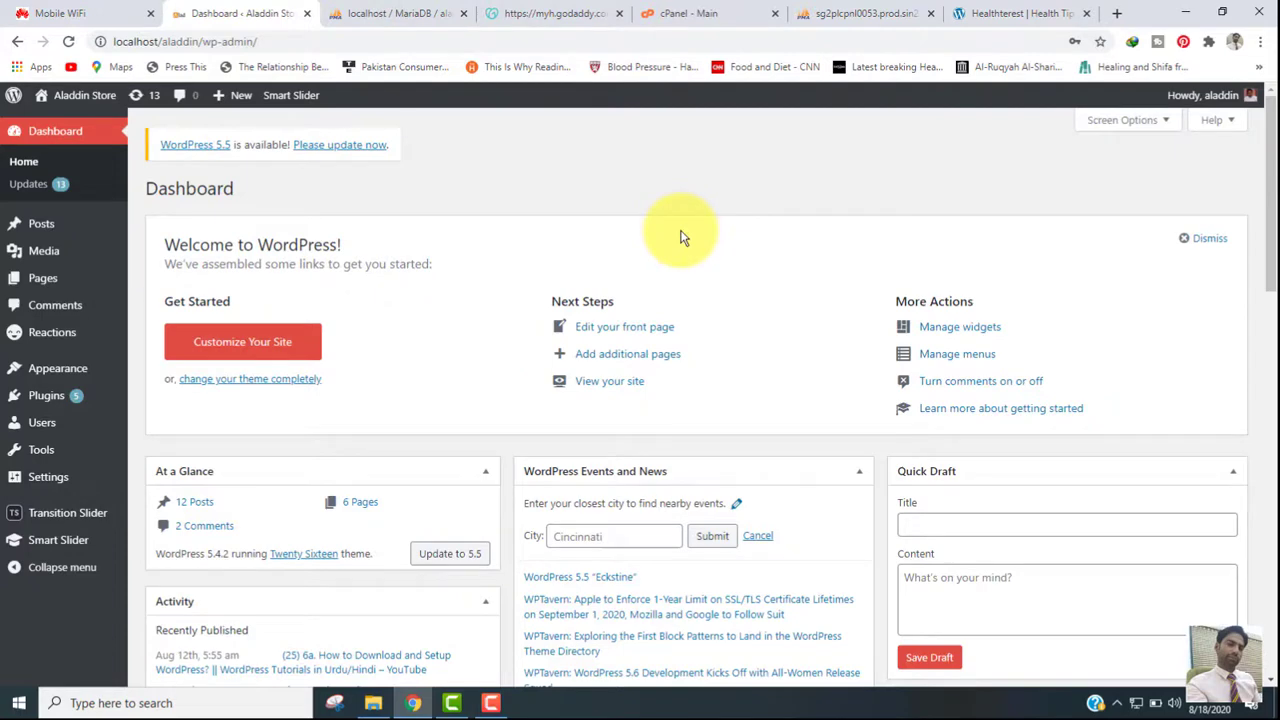
click(860, 13)
click(1066, 13)
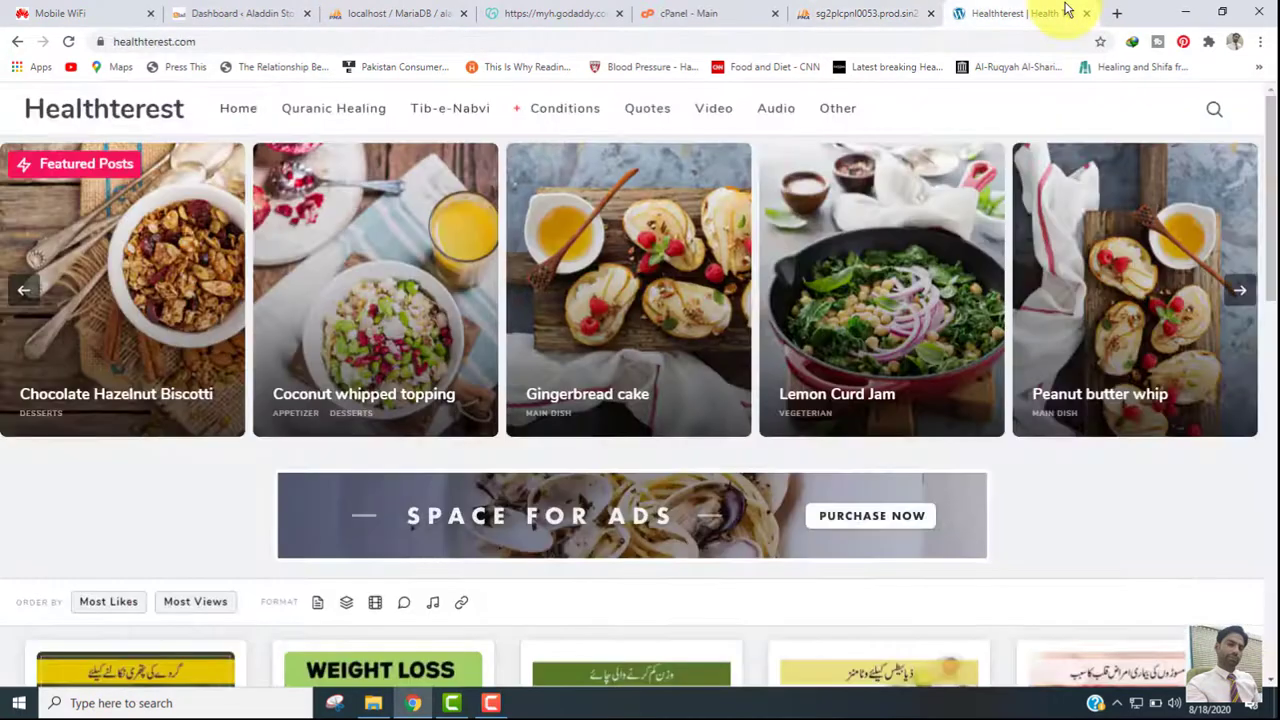
drag(1270, 236, 1268, 203)
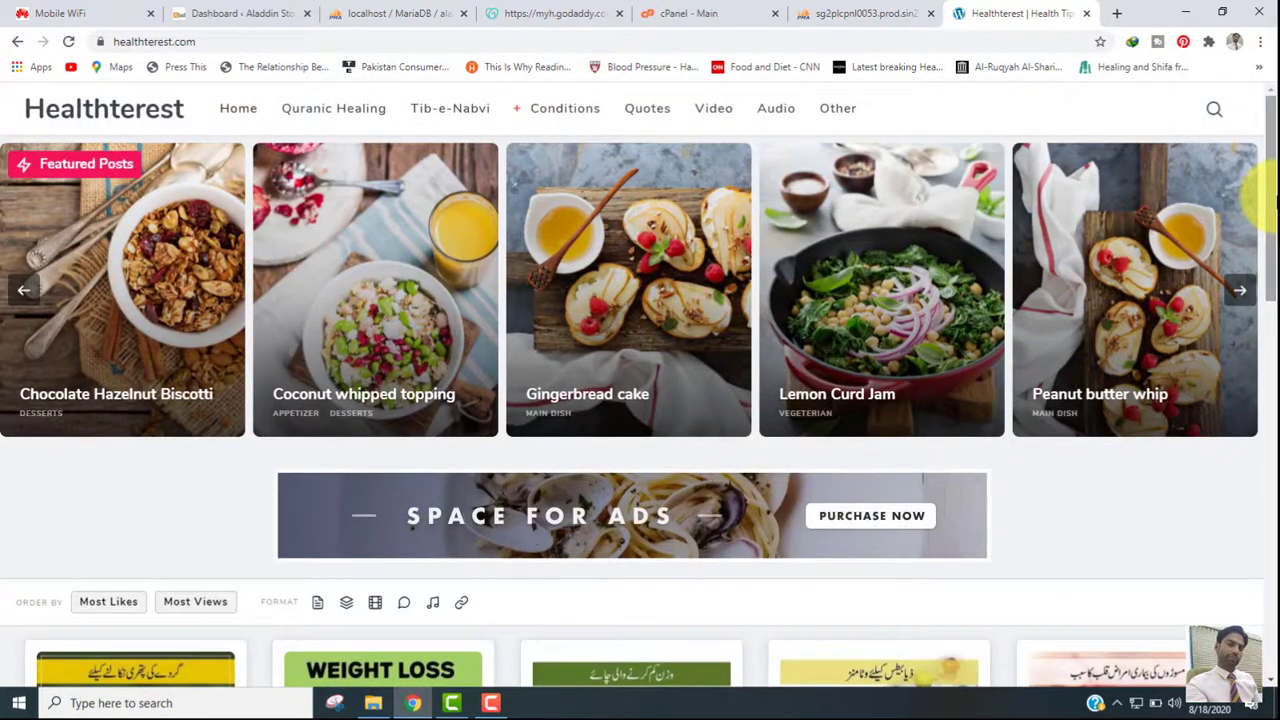